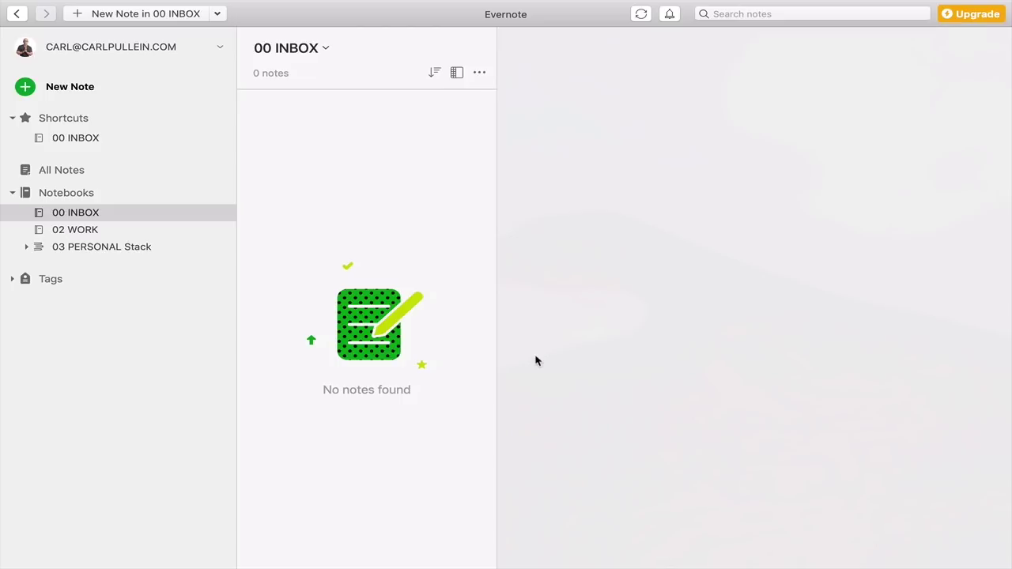
Create a new note in the 00 INBOX notebook and title it "Thoughts".
key("super+n")
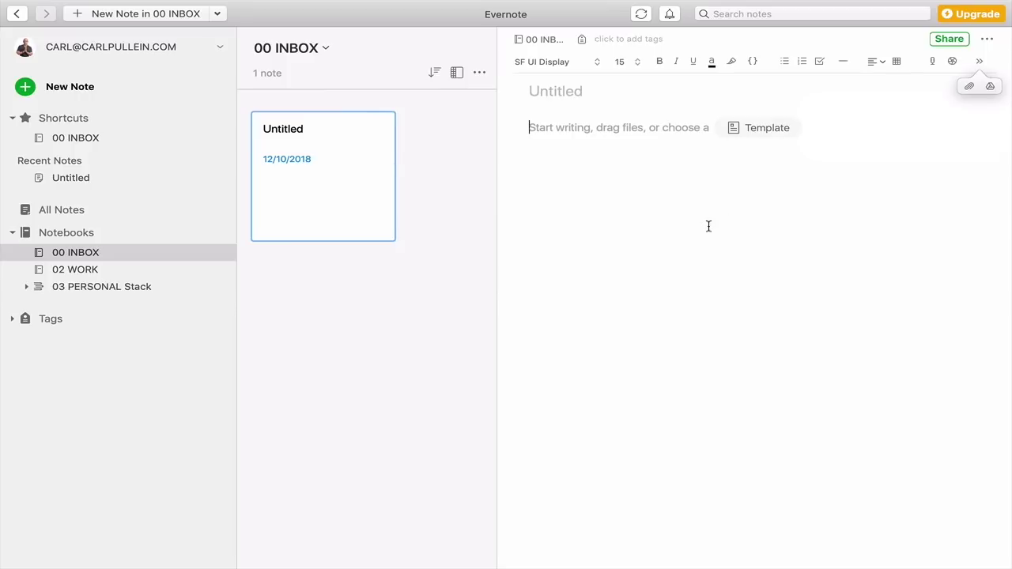
left_click(557, 90)
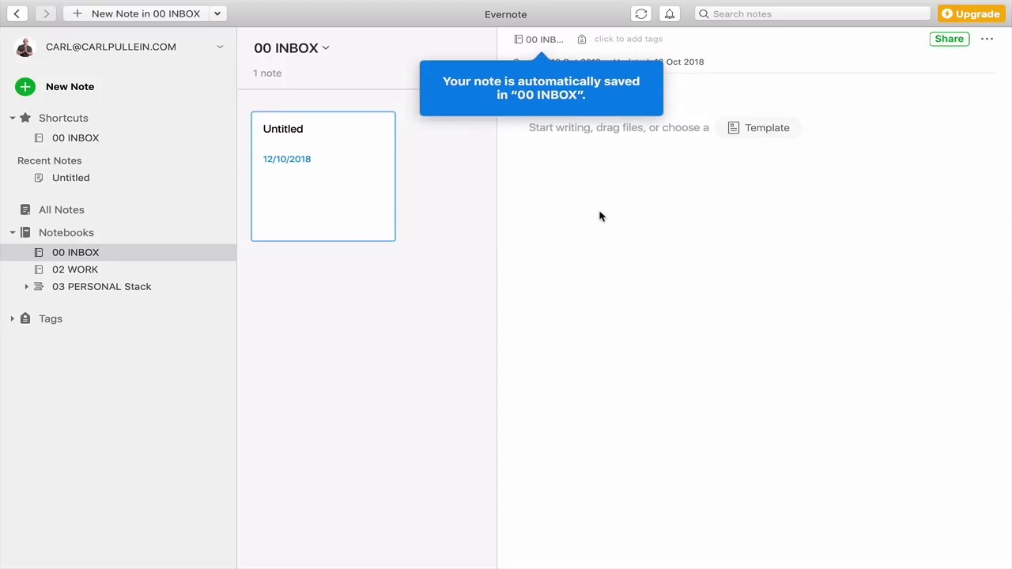
left_click(590, 103)
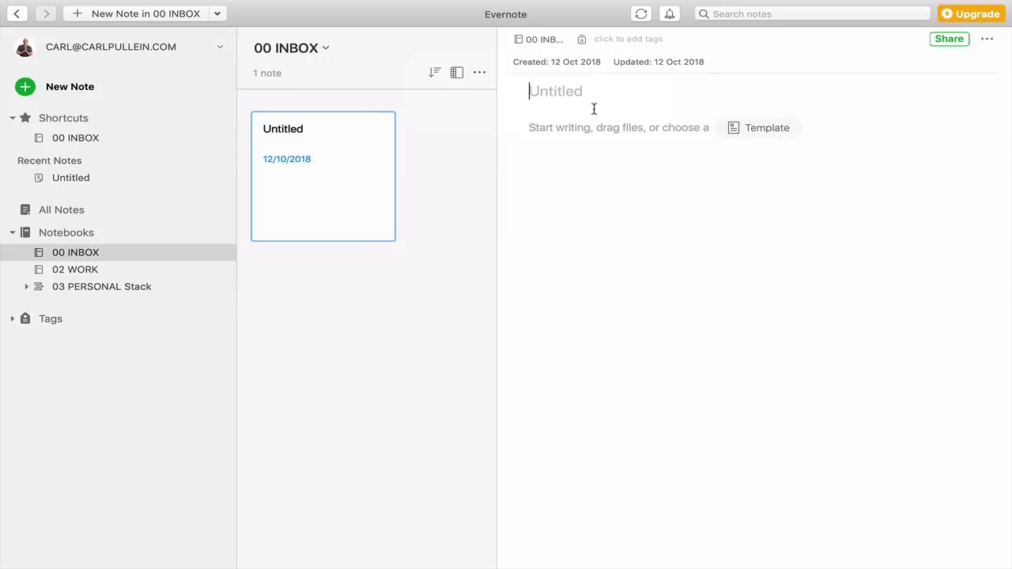
type("Thoughts")
key("Return")
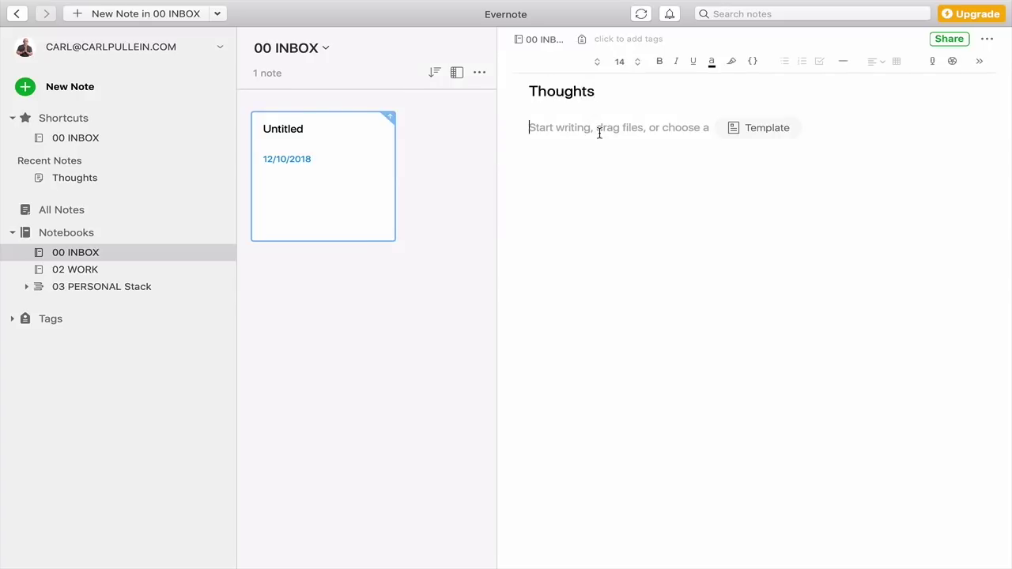
Write "This is a new episode of beginners guide" as the note's body text, correcting the misspelled word.
type("This is")
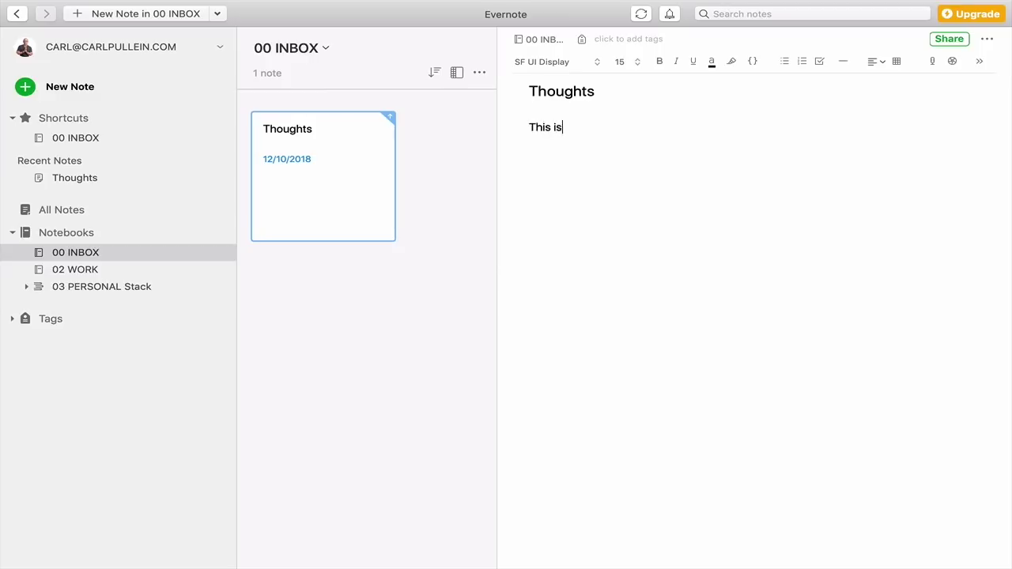
type(" a new episode of Begieginners")
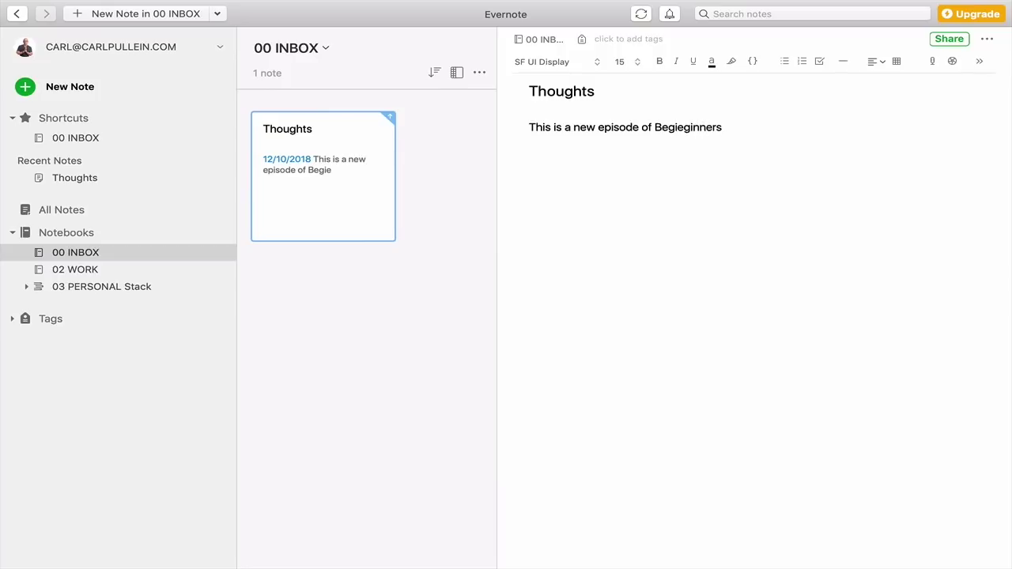
double_click(681, 126)
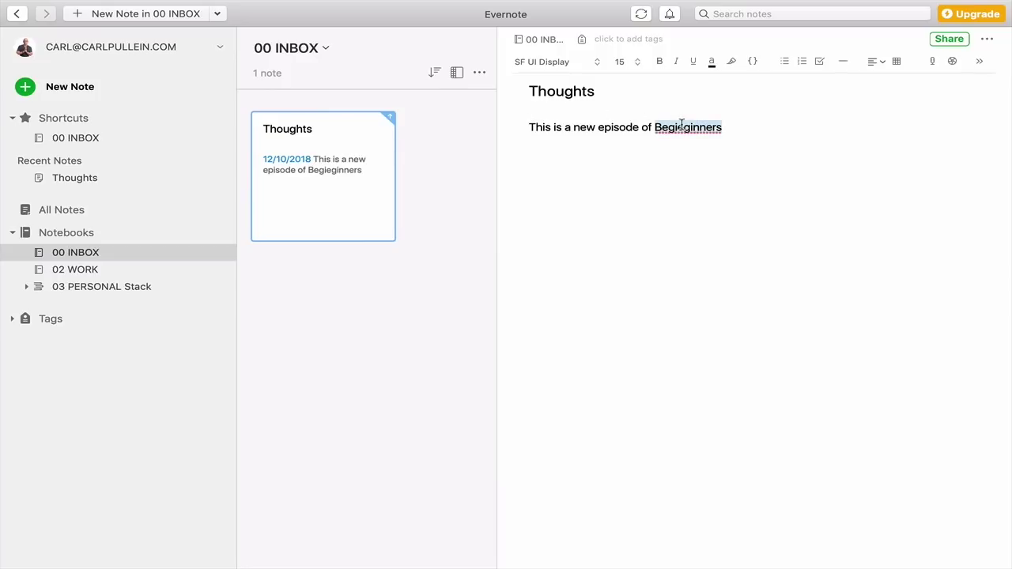
type("be")
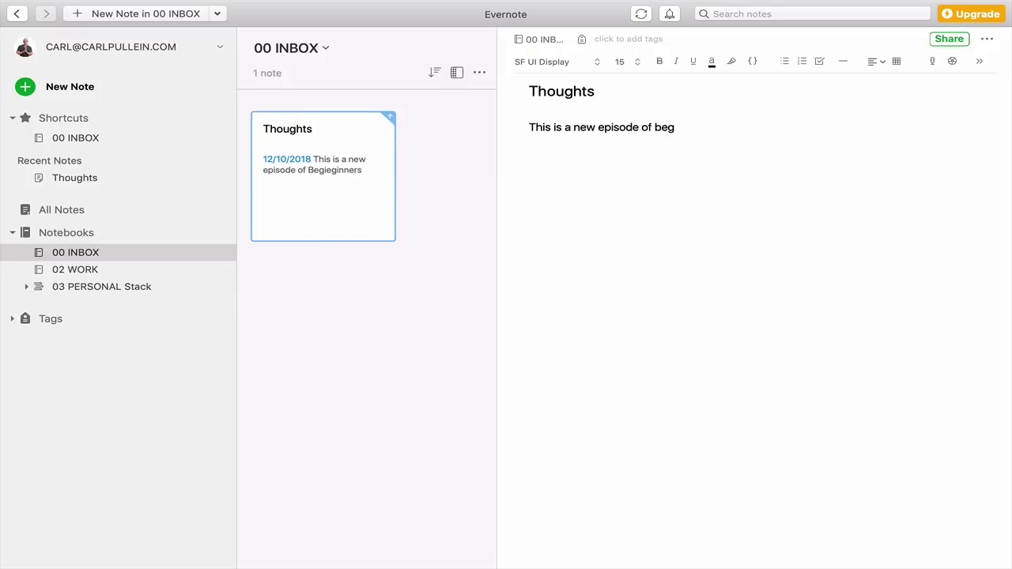
type("gginners ")
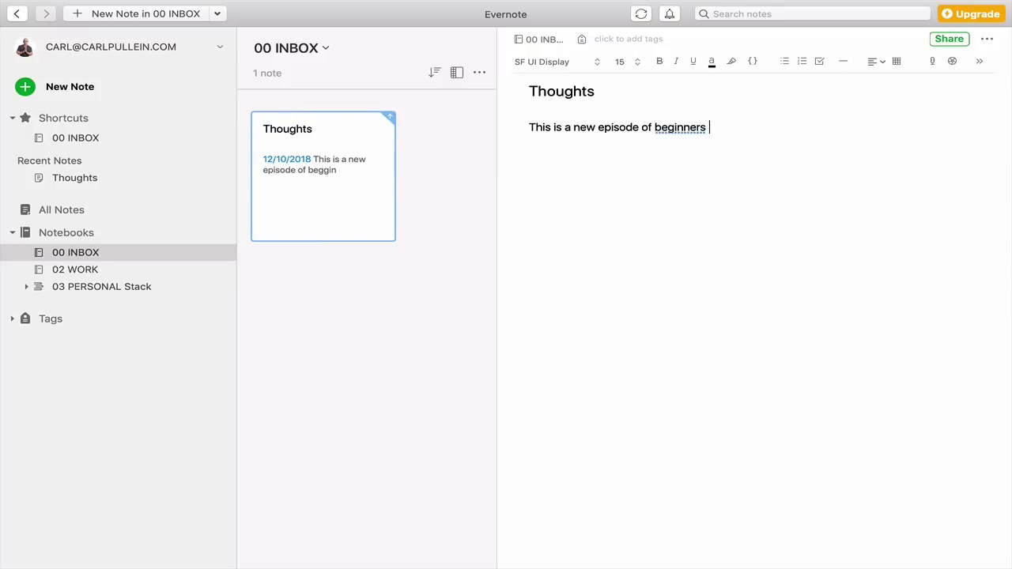
type("guide")
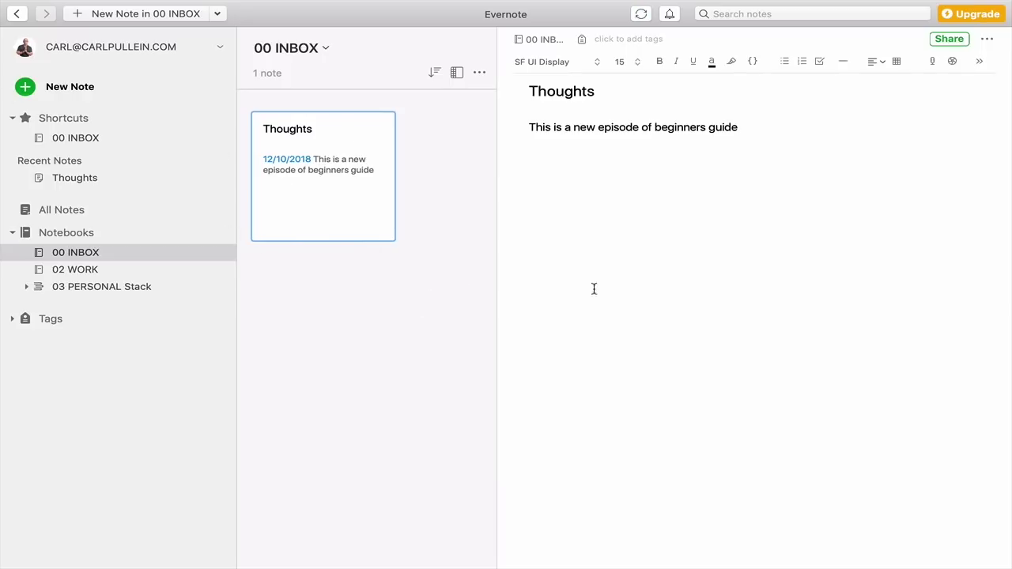
View the Thoughts note in its own separate window and close that window again.
left_click(343, 153)
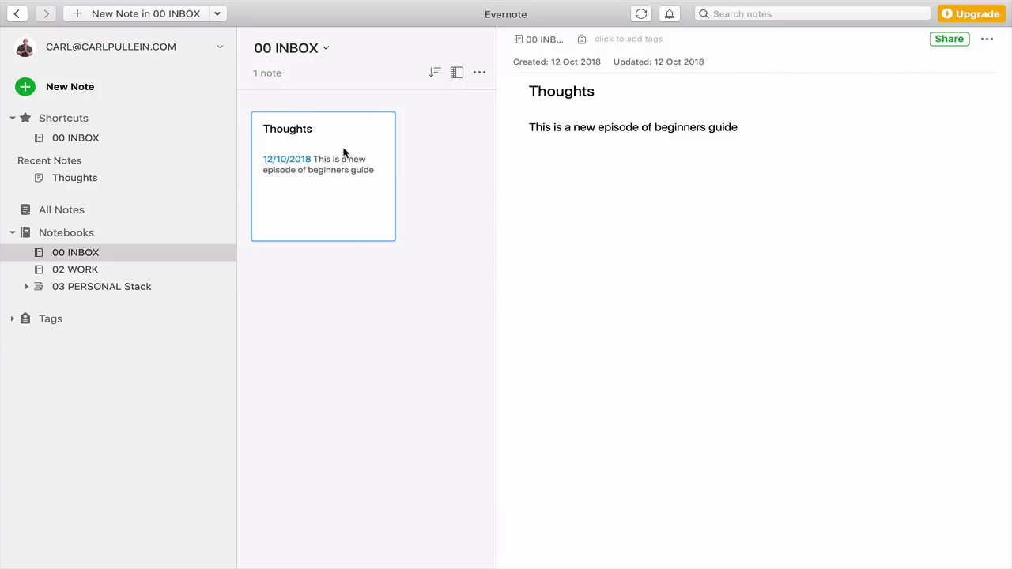
double_click(343, 152)
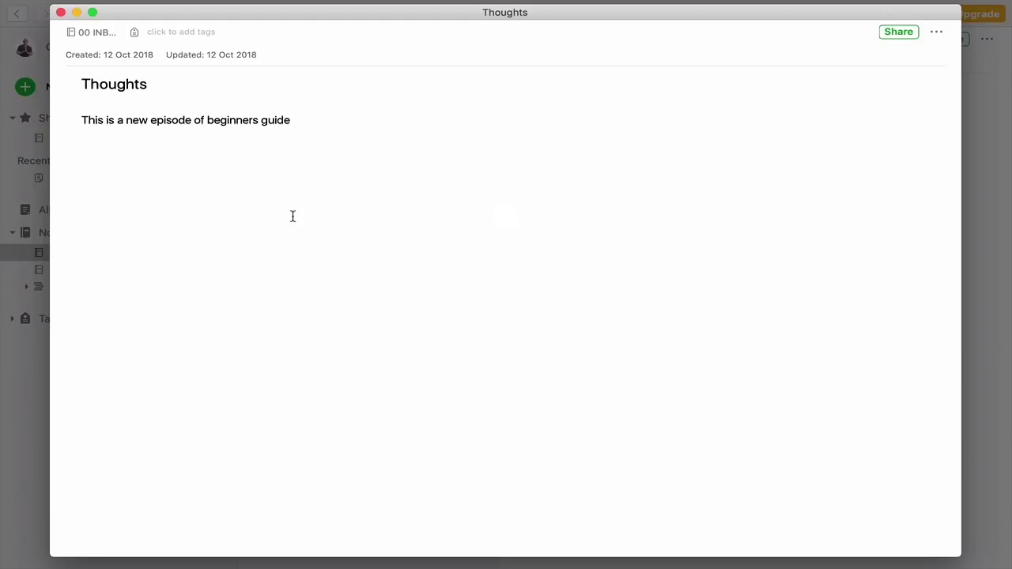
left_click(93, 13)
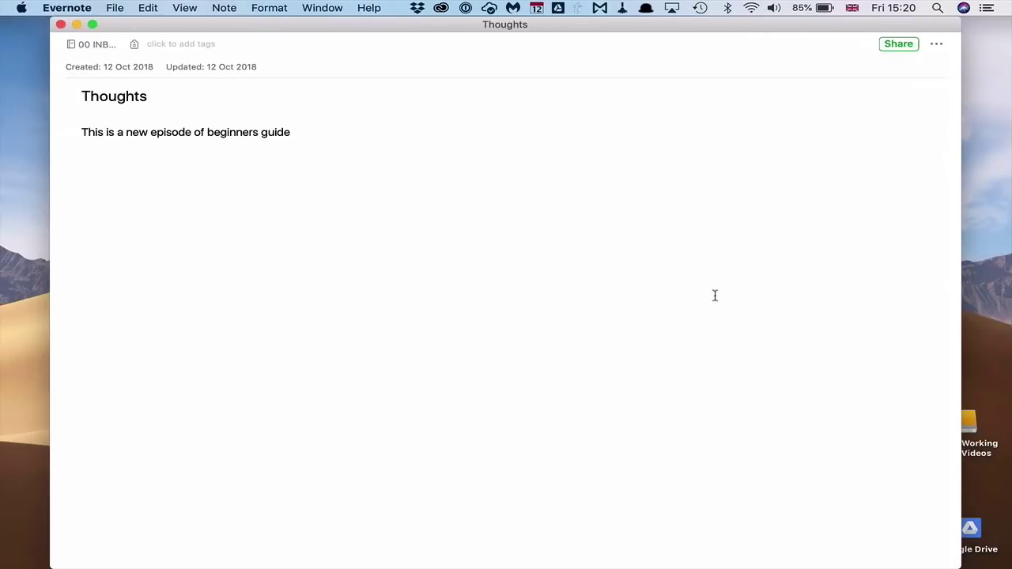
left_click(60, 25)
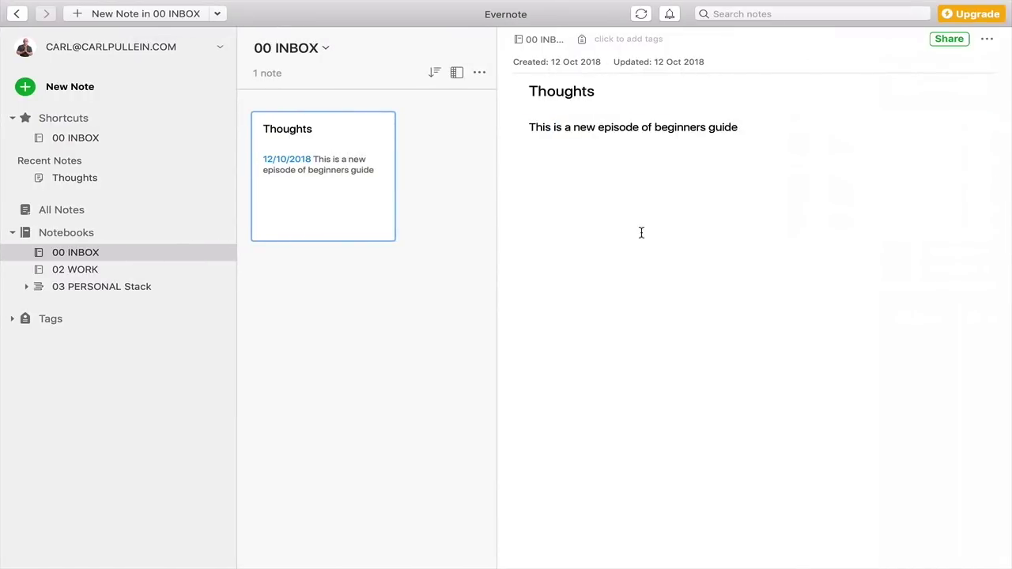
Switch to the desktop, move todoist-logo.png out of the Trash onto it, and close the Trash window.
key("ctrl+Left")
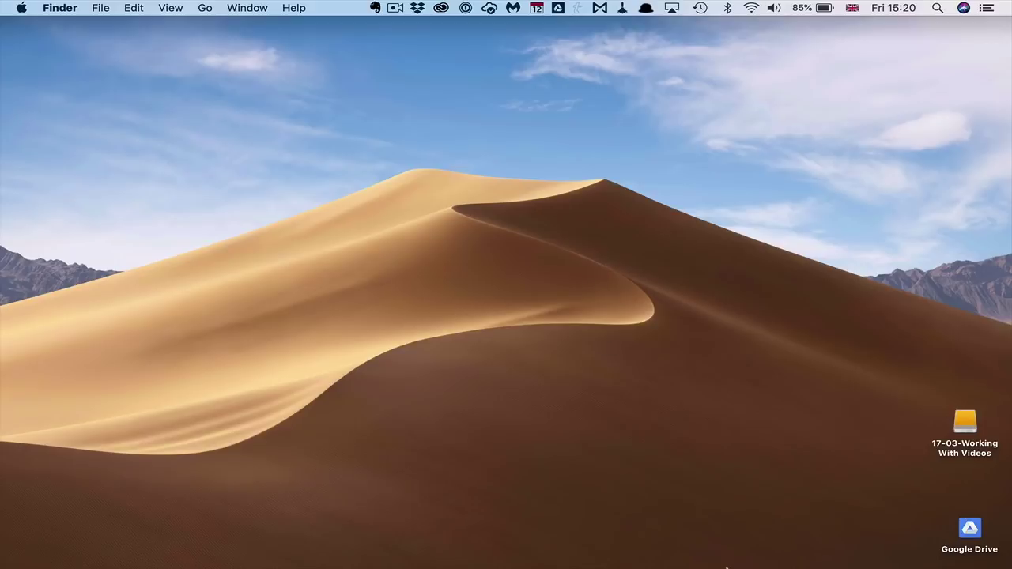
mouse_move(725, 566)
left_click(695, 524)
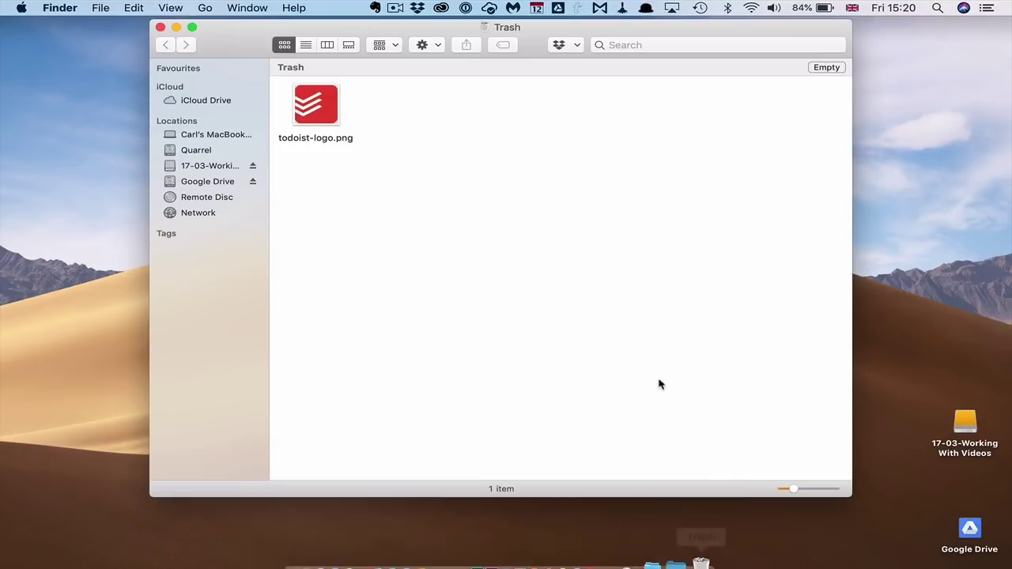
left_click_drag(310, 115, 898, 198)
left_click(159, 28)
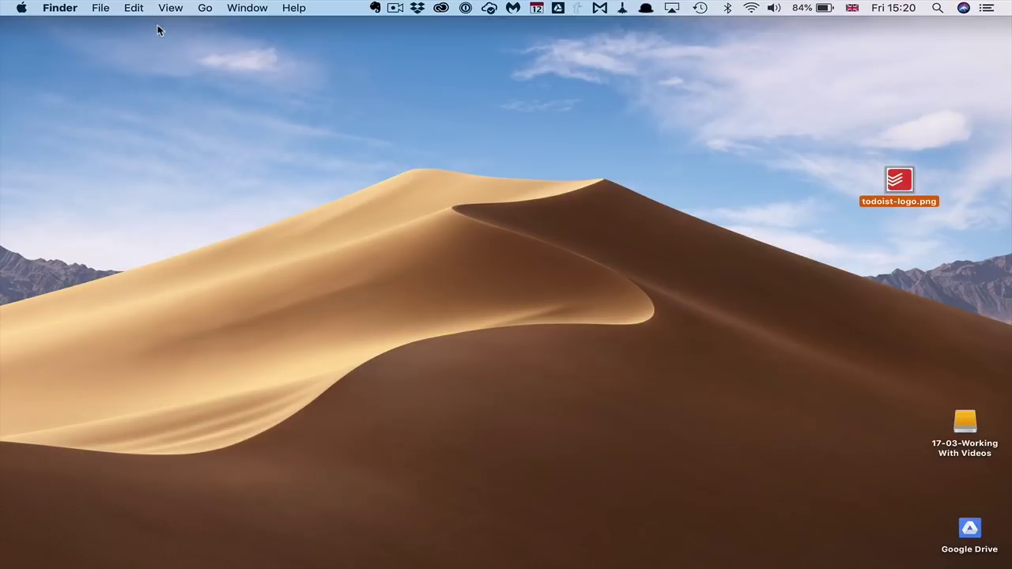
Insert todoist-logo.png from the desktop into the Thoughts note in Evernote and select the image.
left_click(748, 515)
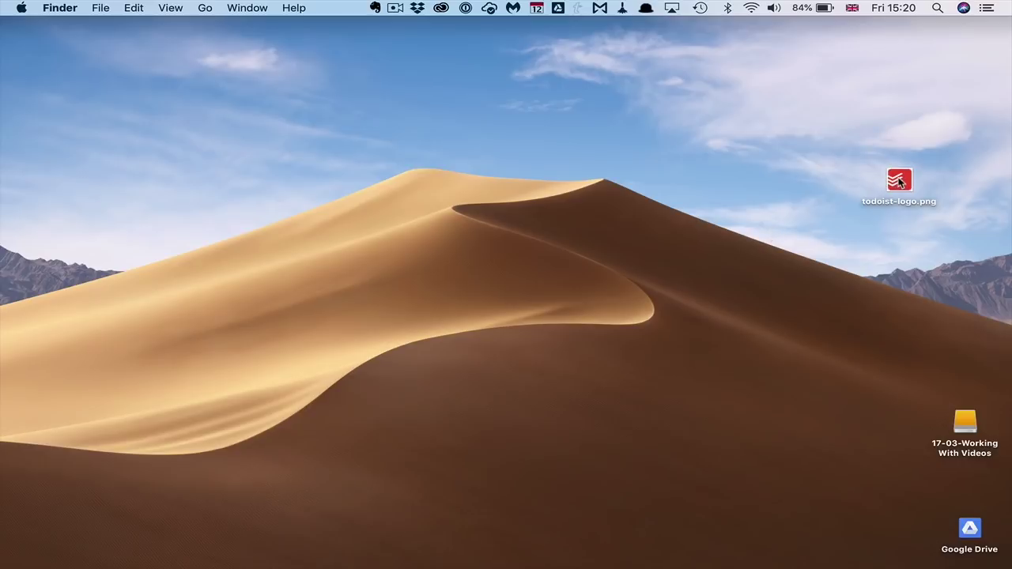
left_click_drag(898, 181, 773, 343)
left_click(806, 348)
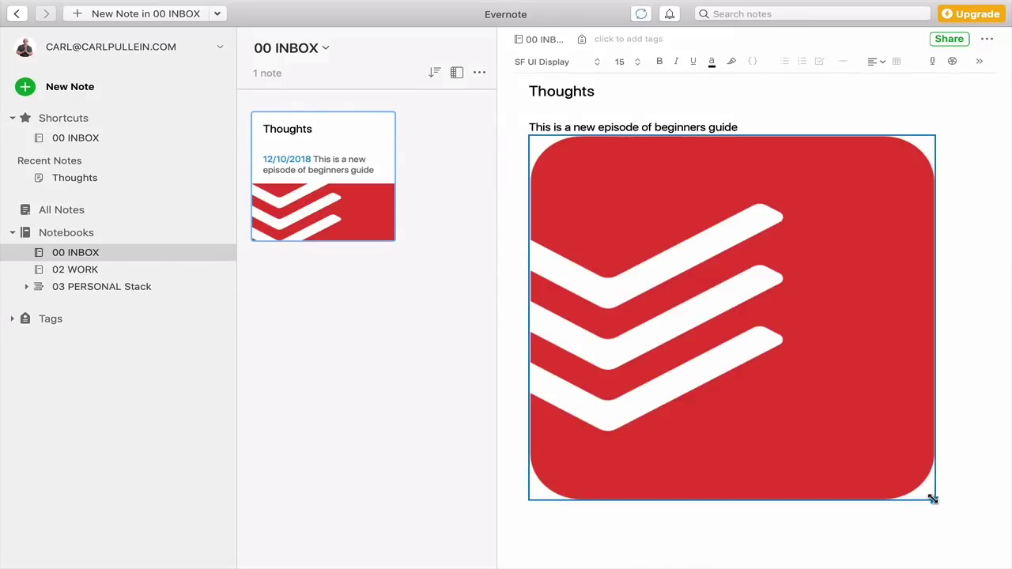
Shrink the logo image to about half its size and place it below the text with a blank line between.
left_click_drag(933, 499, 692, 320)
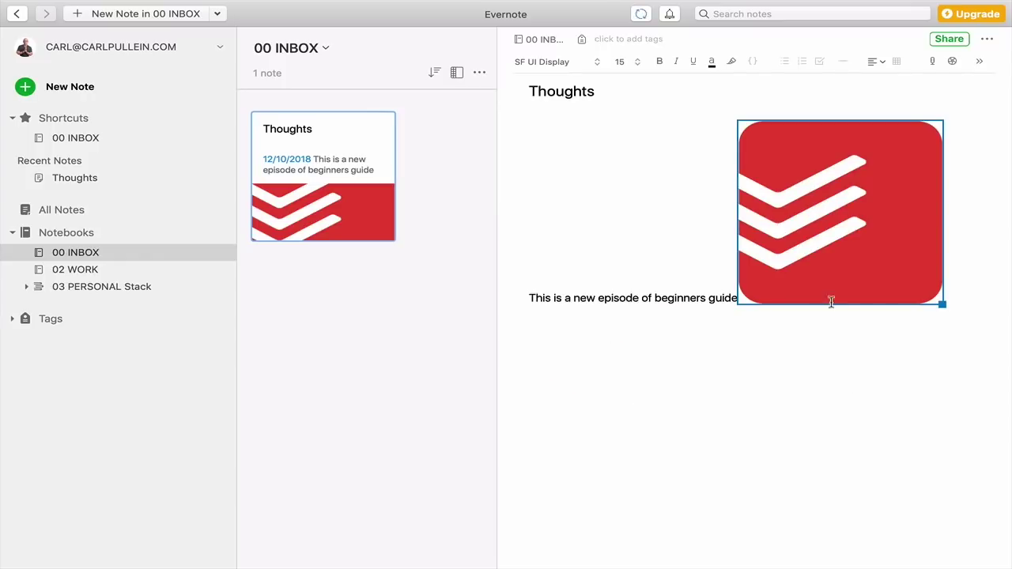
key("Left")
key("Return")
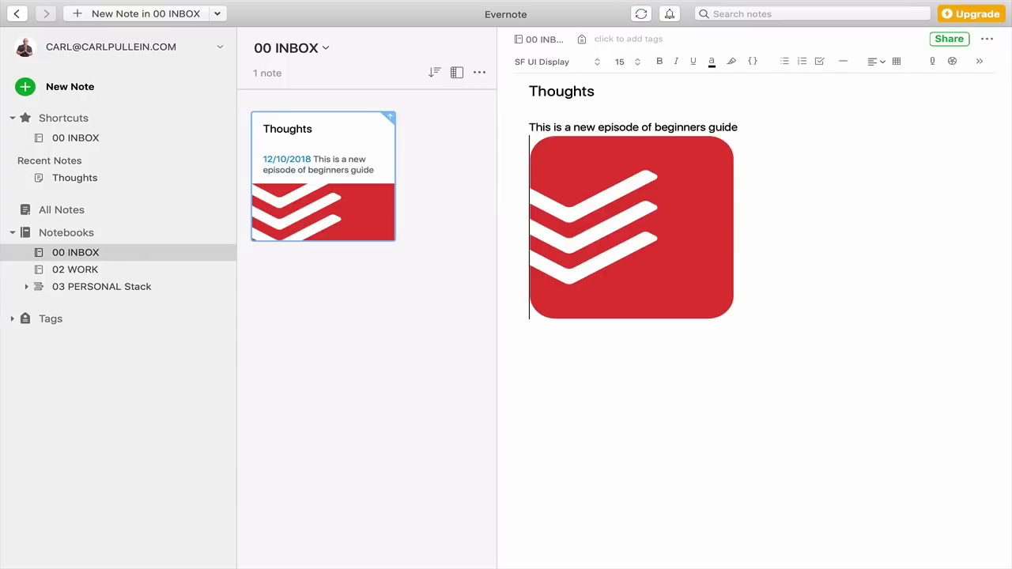
key("Return")
Add the caption "this is the Todoist logo" below the image and start a new line after it.
left_click(788, 318)
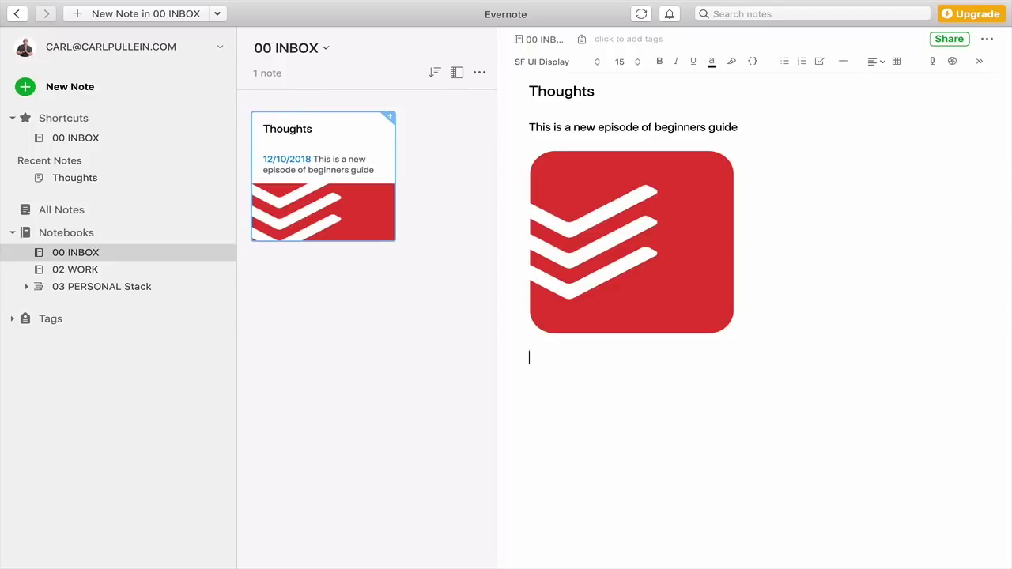
type("the is th")
type(" is the Todois")
type("t logo")
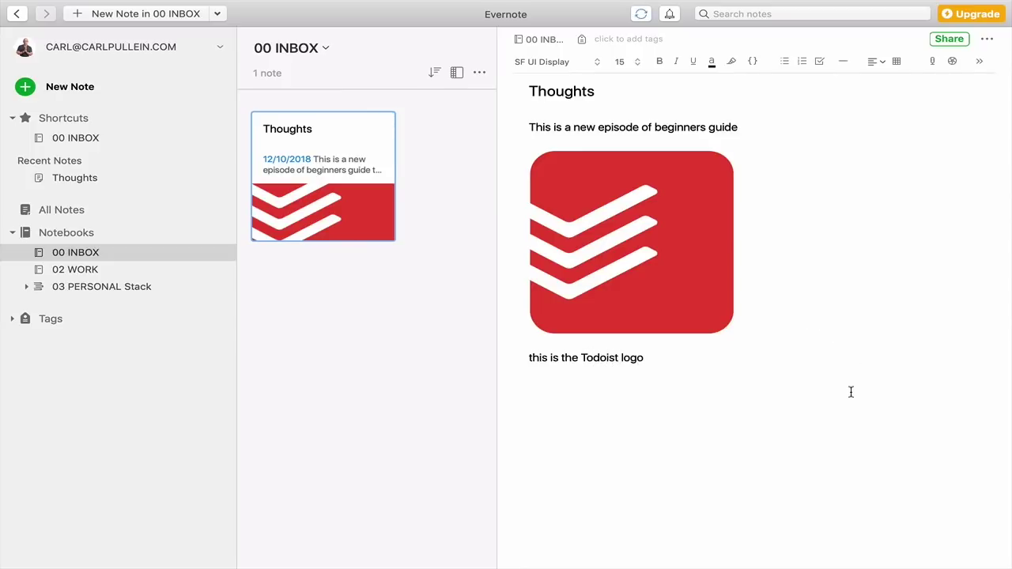
key("Return")
Switch to Safari and open the lead story "US storm leaves 'unimaginable destruction'" from the BBC homepage.
key("ctrl+Right")
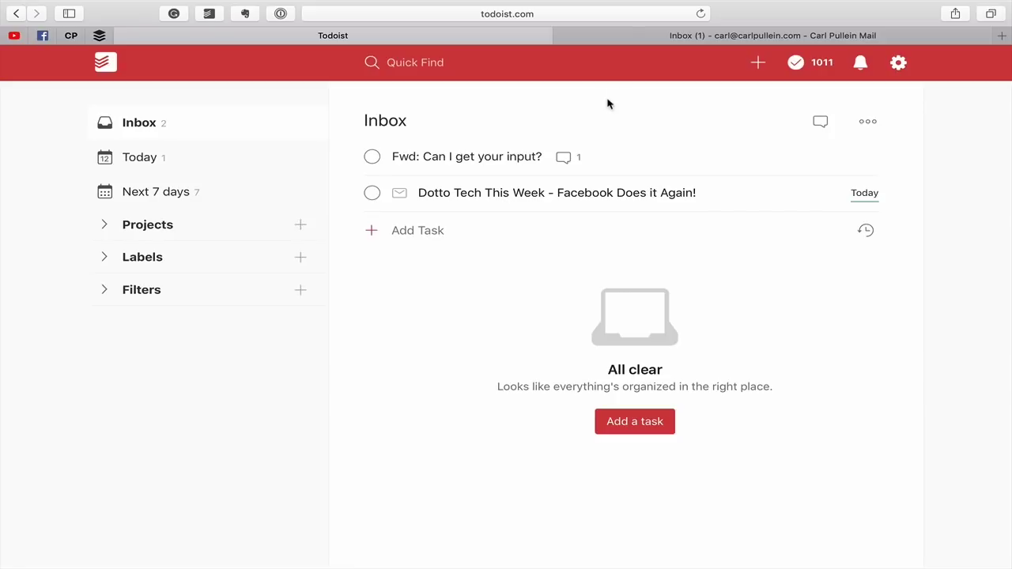
left_click(626, 35)
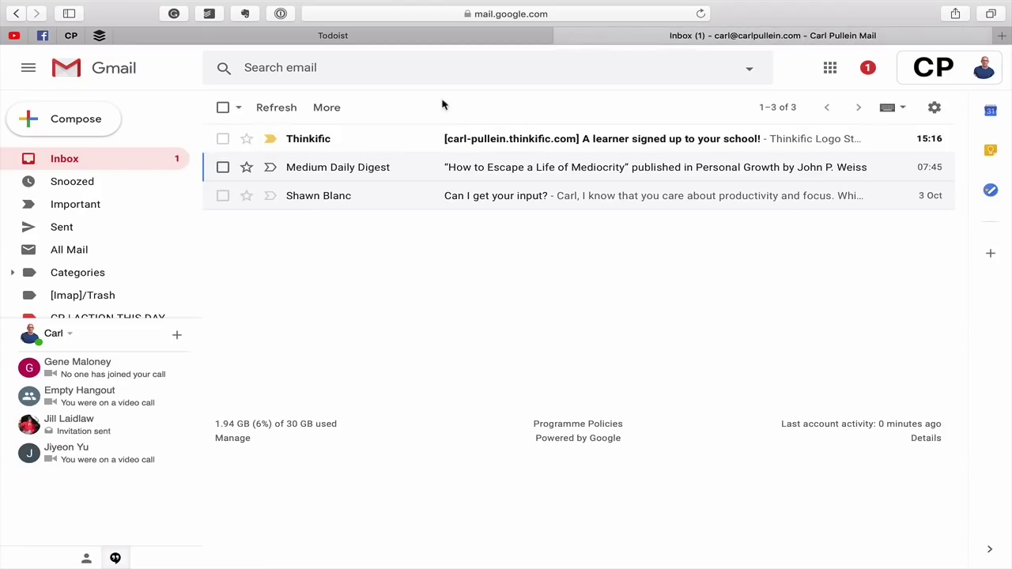
left_click(500, 9)
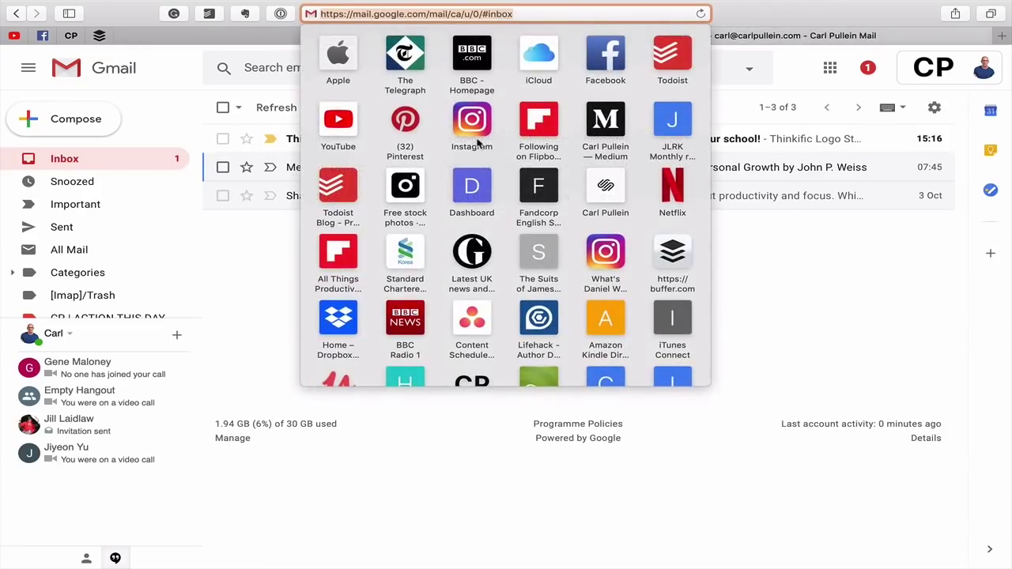
left_click(474, 54)
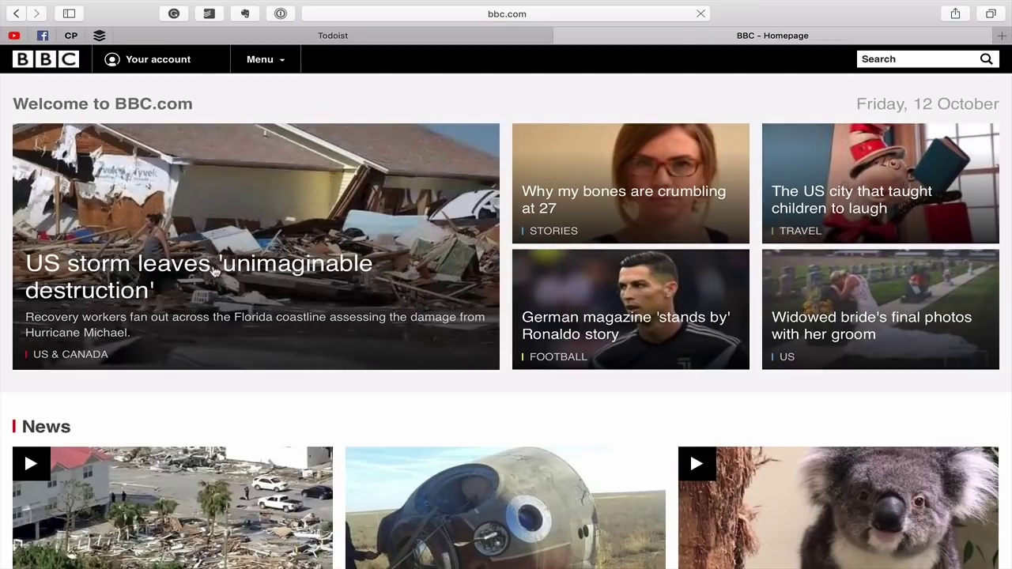
left_click(224, 270)
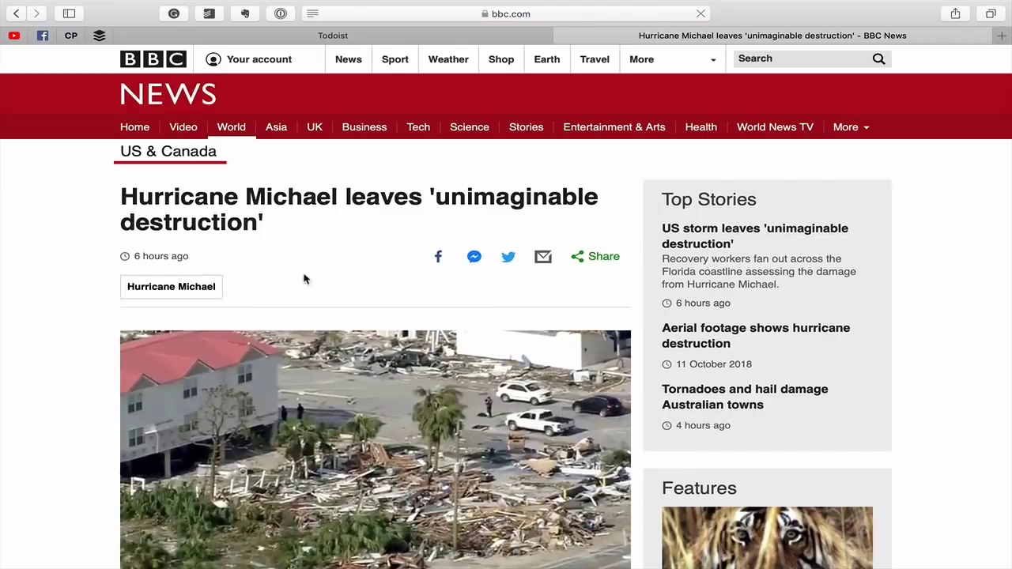
Copy the BBC article's web address and paste it below the caption in the Thoughts note in Evernote.
key("super+l")
key("super+c")
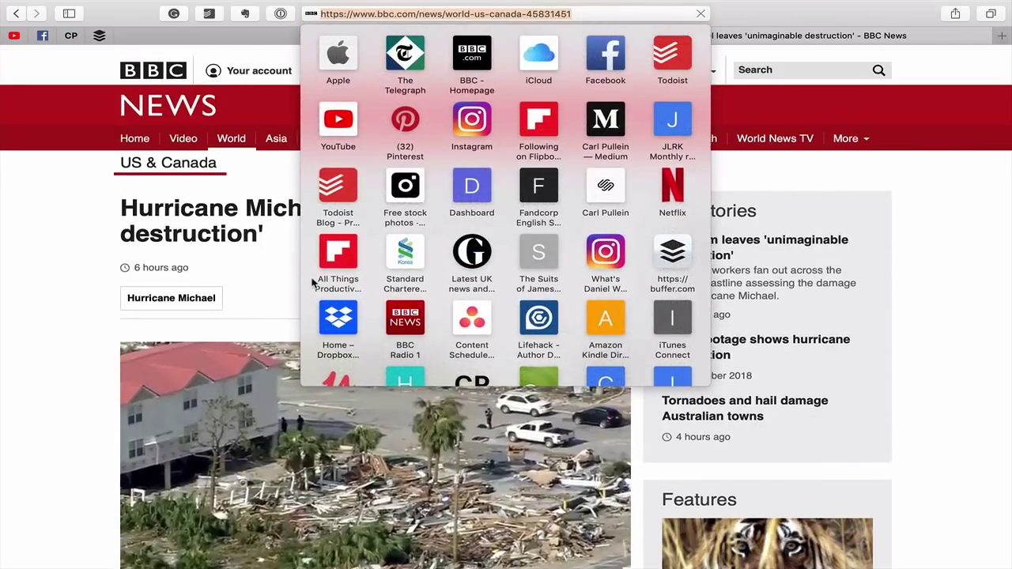
key("ctrl+Left")
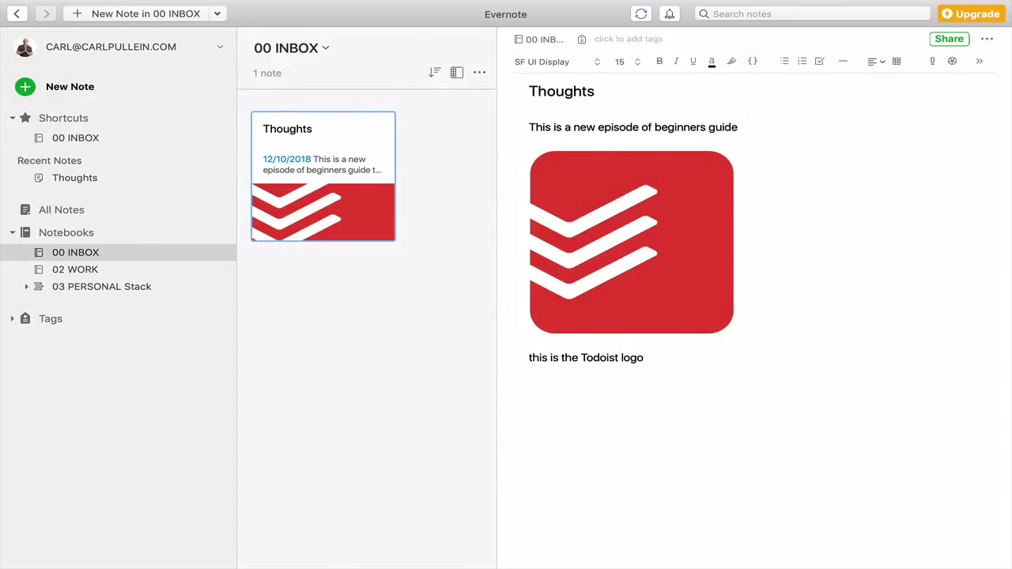
key("super+v")
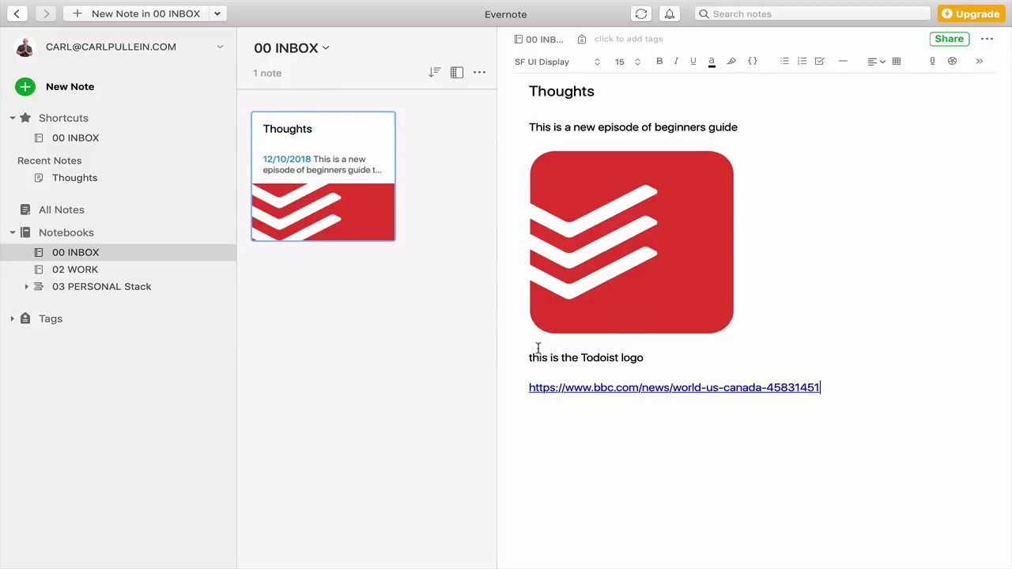
Set the font size of the caption "this is the Todoist logo" to 64.
left_click_drag(526, 359, 651, 354)
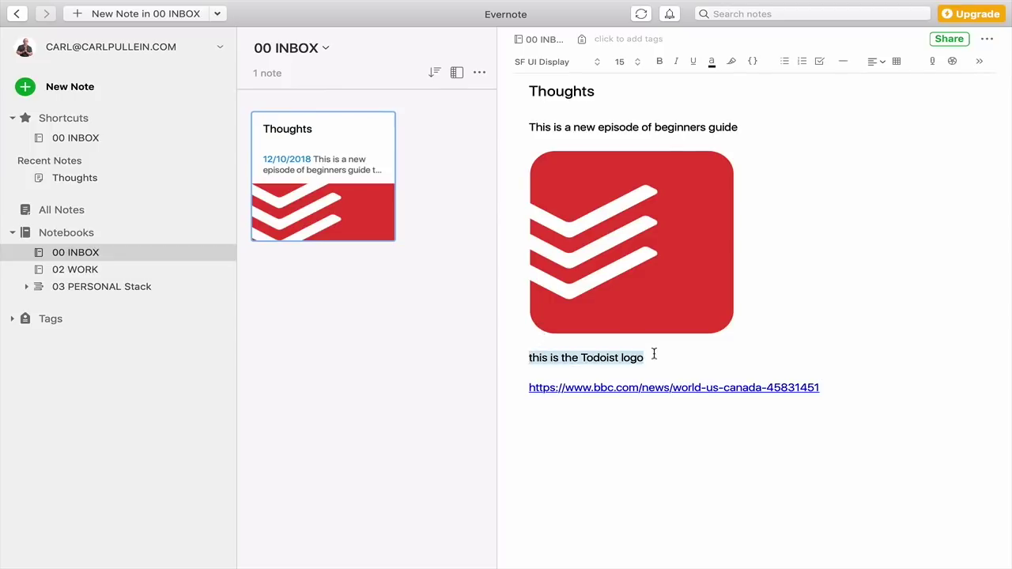
left_click(637, 63)
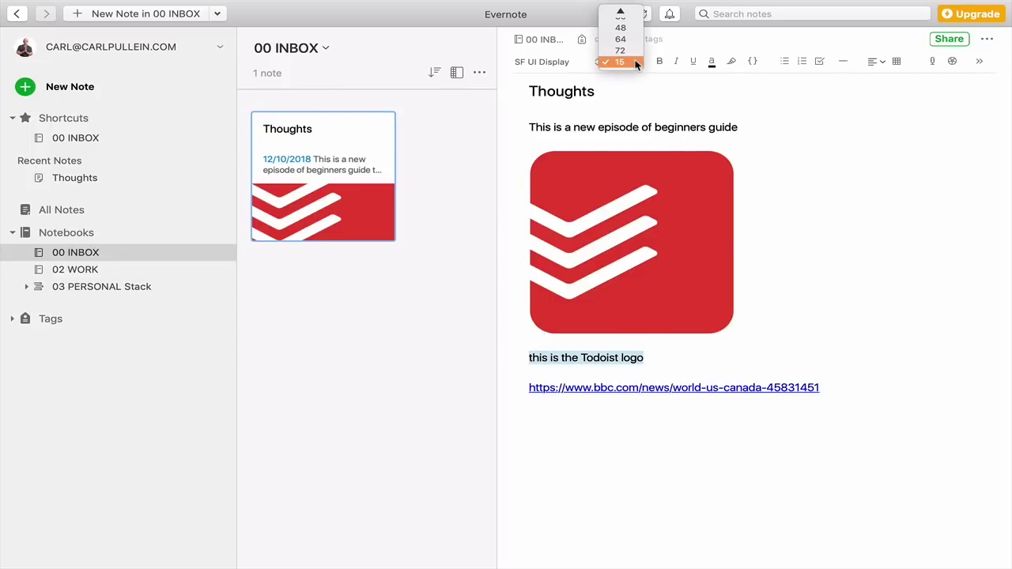
left_click(634, 38)
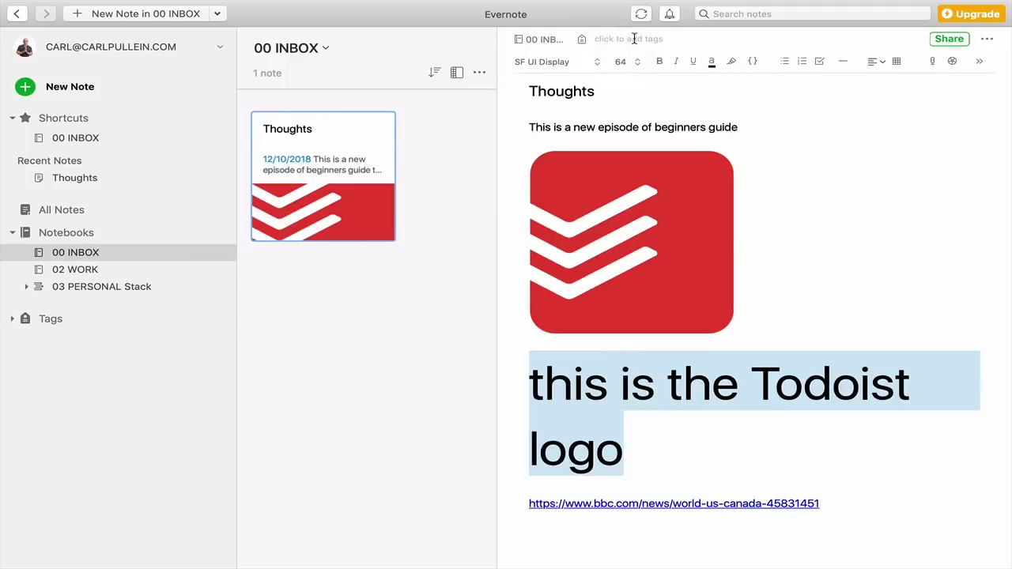
Set the font size of the caption "this is the Todoist logo" to 36 and make it bold, italic and underlined.
left_click(637, 63)
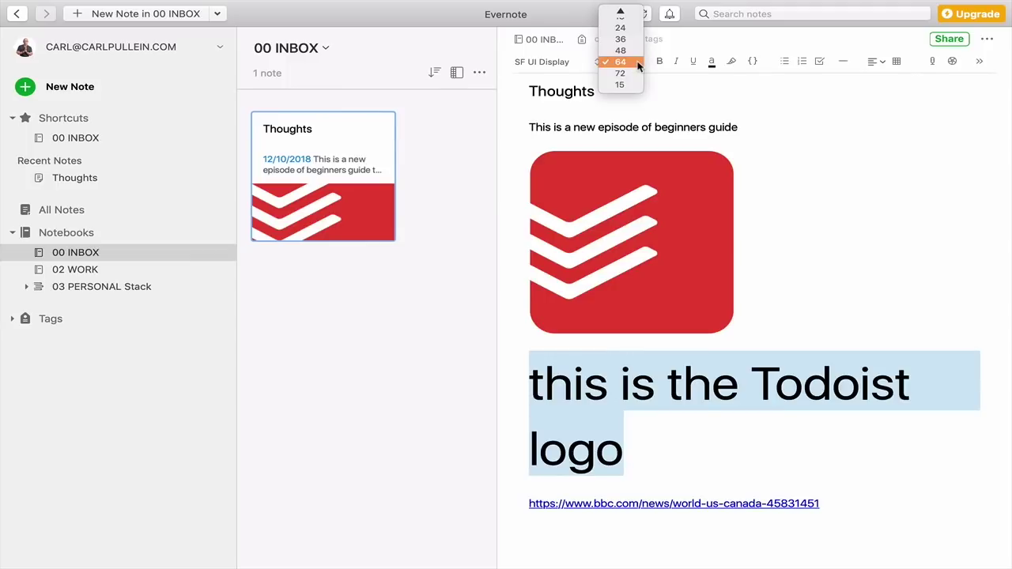
left_click(631, 39)
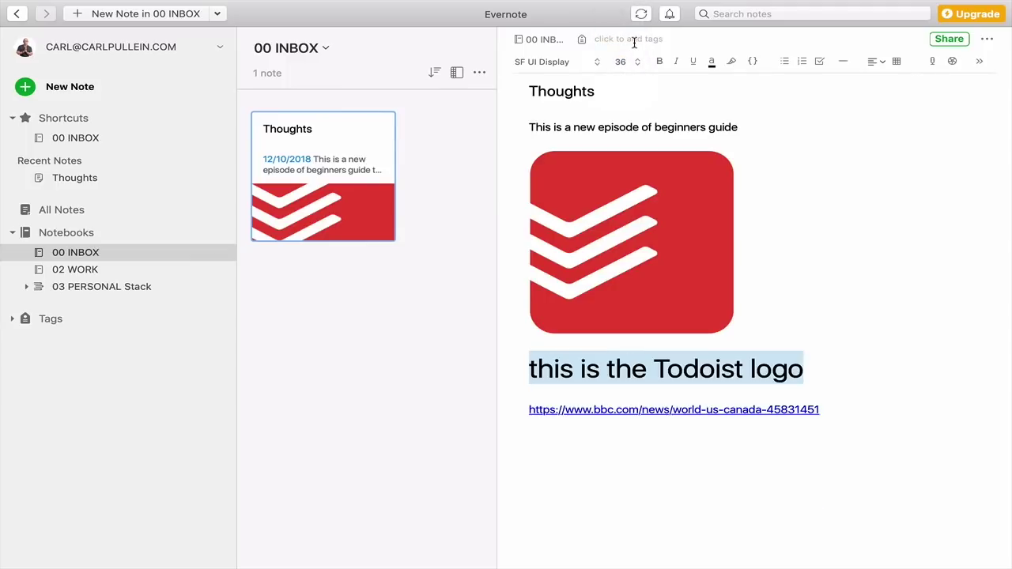
left_click(661, 62)
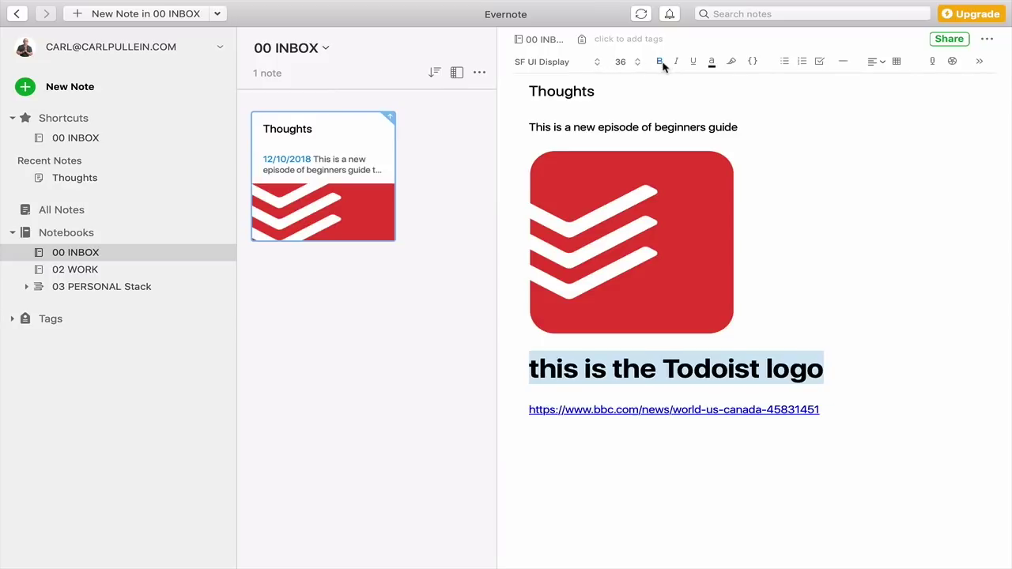
left_click(676, 64)
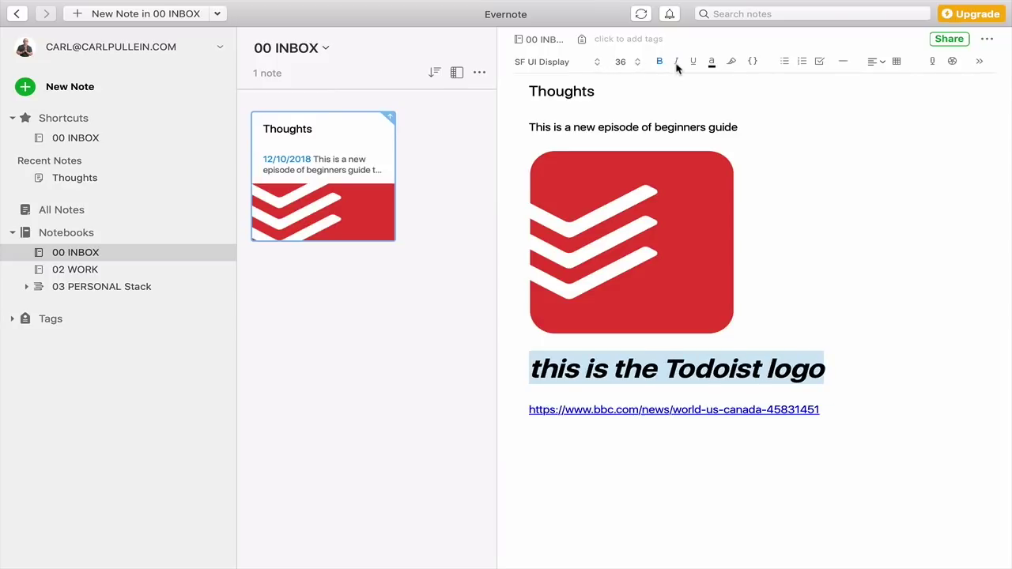
left_click(693, 63)
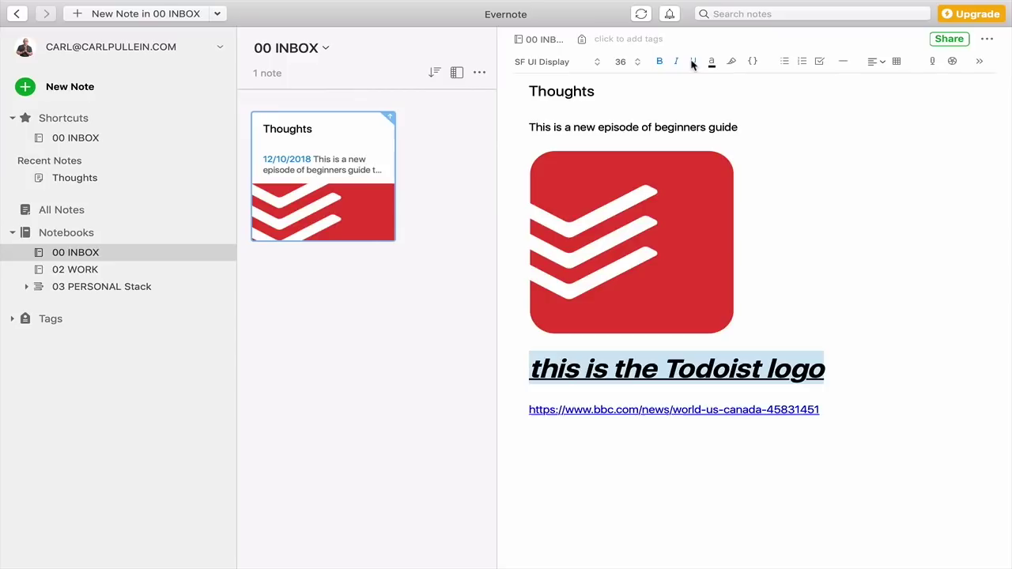
Try green and darker red text colours on the caption, settling on the logo's red sampled from the Todoist image.
left_click(711, 63)
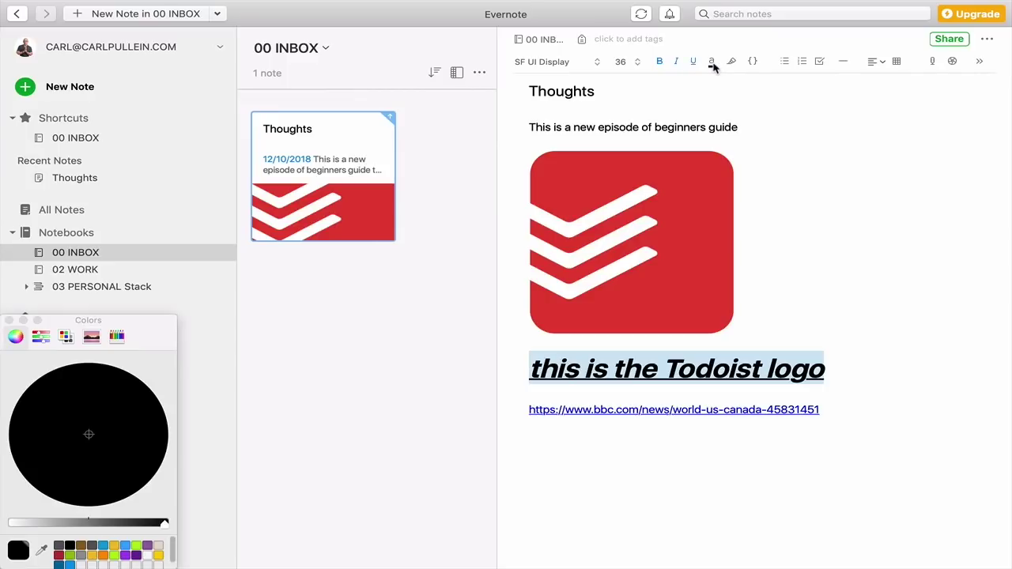
left_click_drag(158, 334, 395, 151)
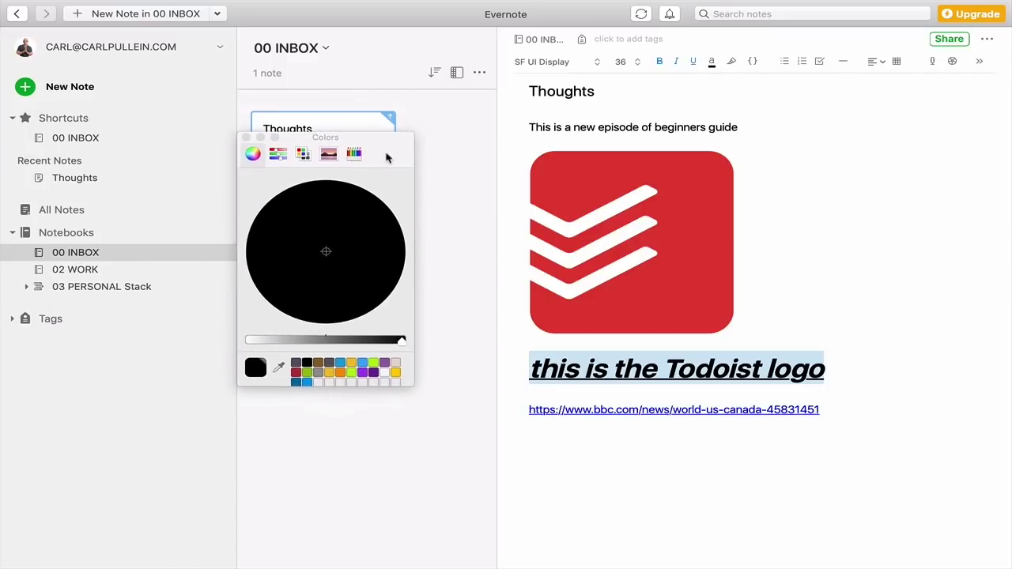
left_click(308, 375)
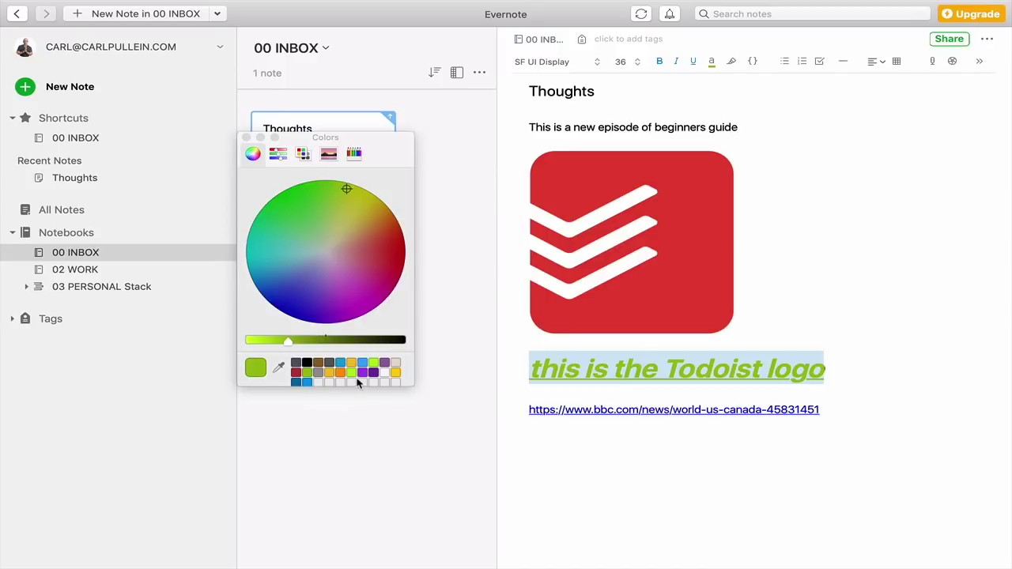
scroll(343, 365, "down", 1)
left_click(399, 250)
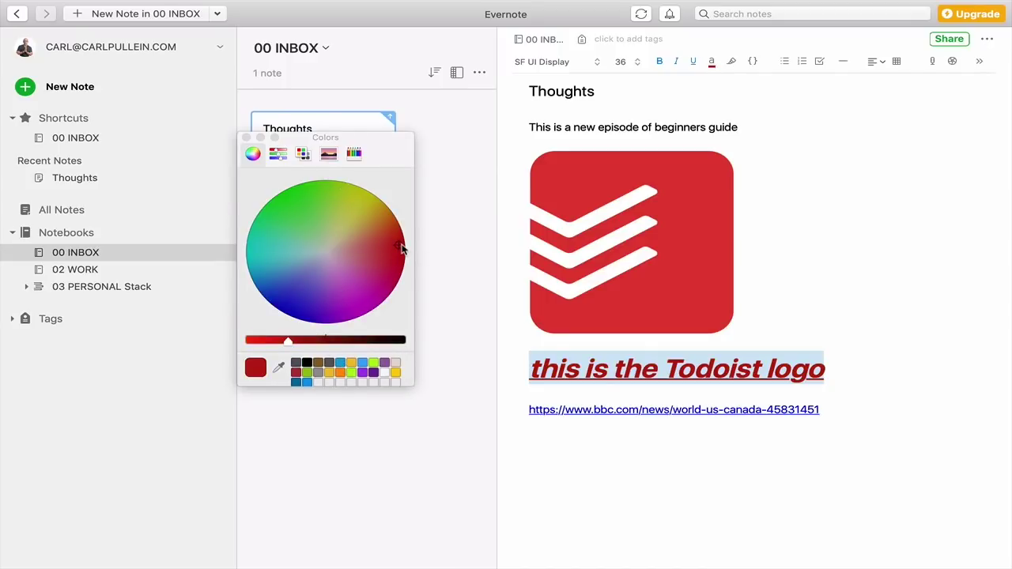
left_click(398, 262)
left_click(372, 251)
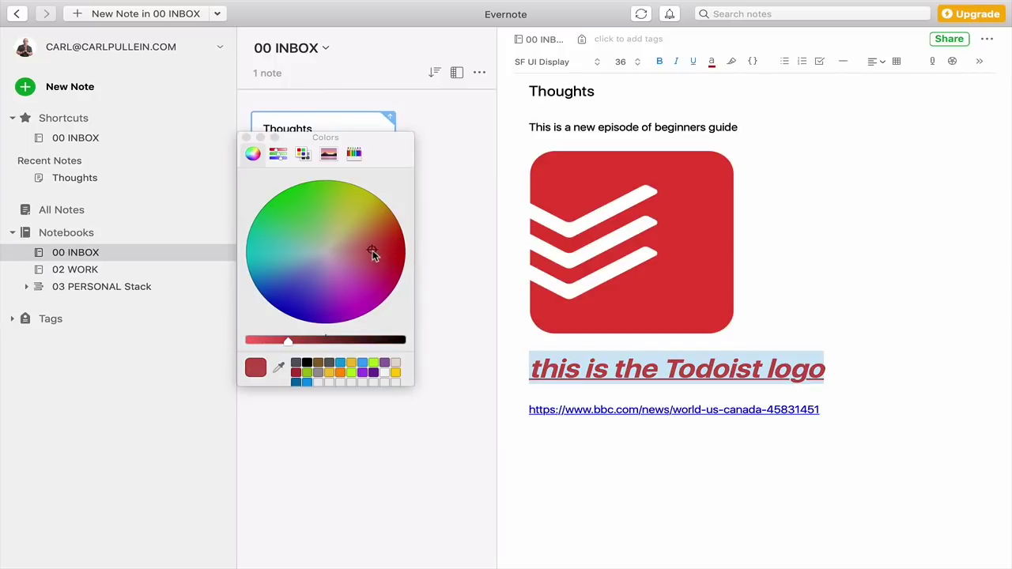
left_click(280, 370)
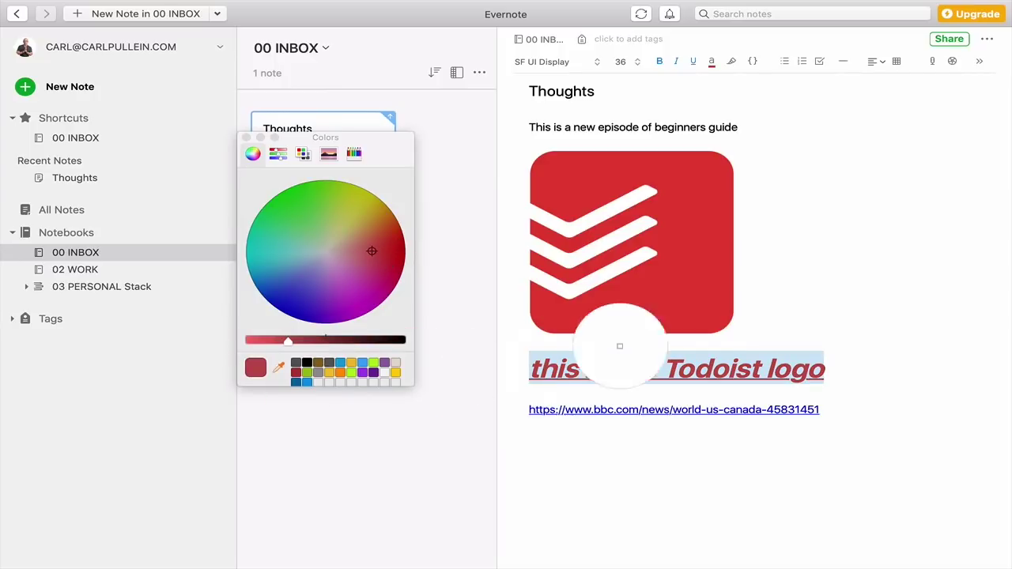
left_click(696, 289)
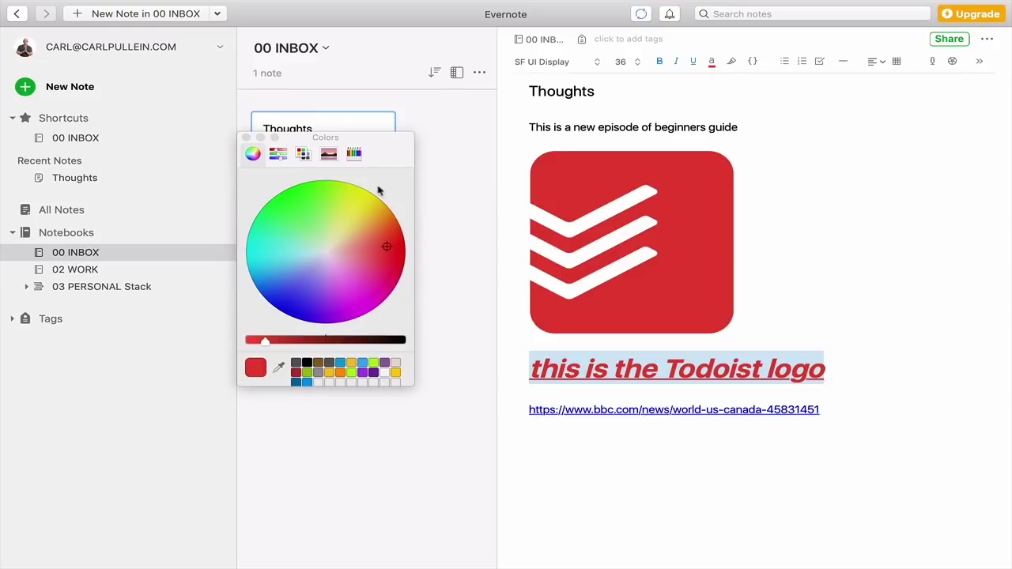
left_click(245, 139)
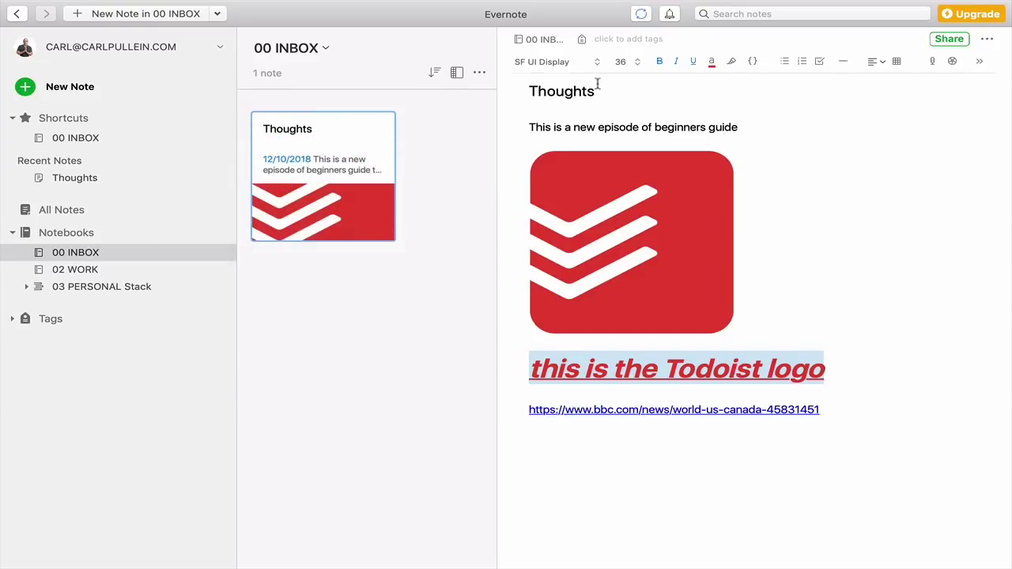
Remove the italics from the caption and start a new line below the BBC web link.
left_click(676, 67)
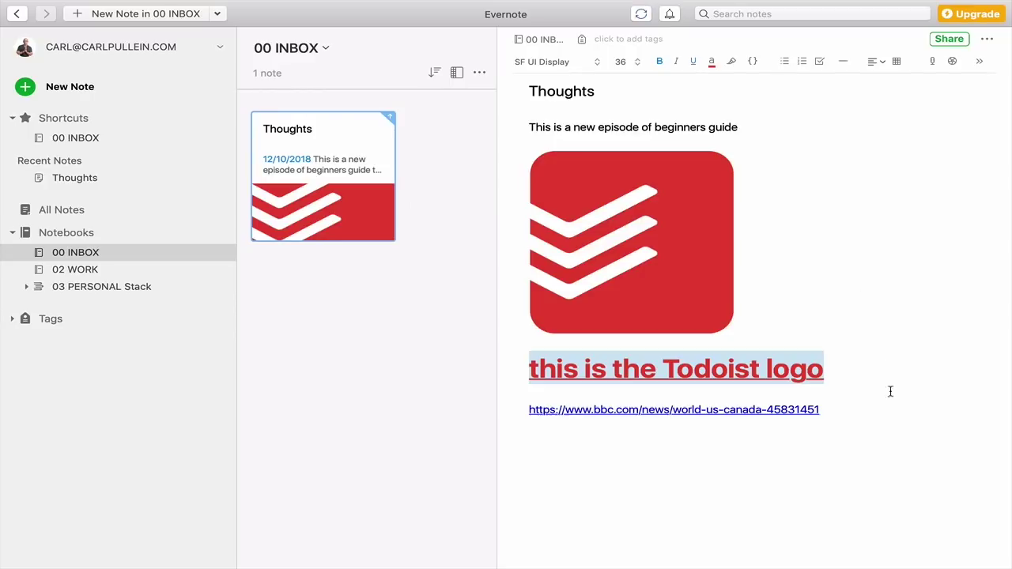
left_click(847, 415)
key("Return")
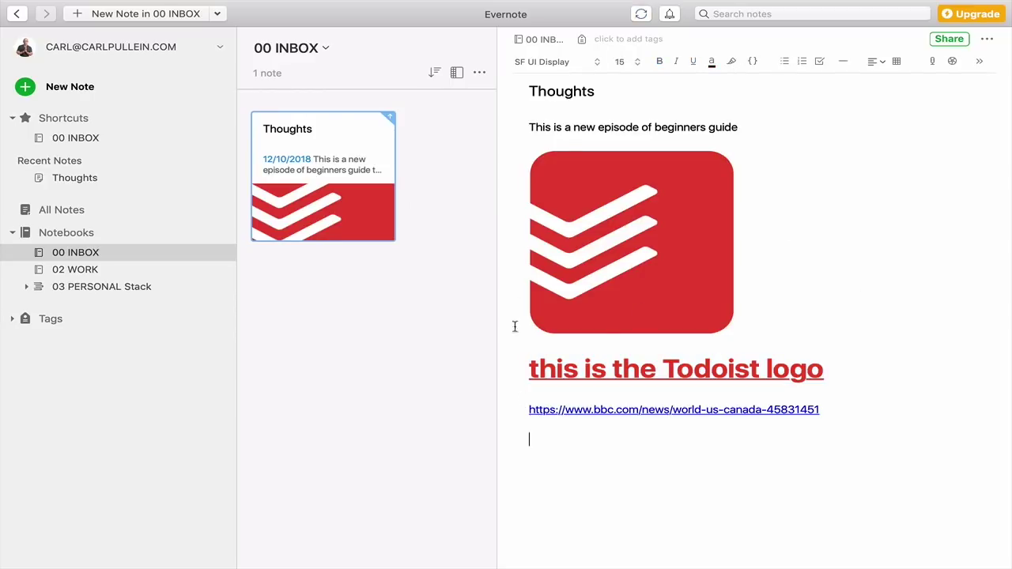
Highlight the line "This is a new episode of beginners guide" in yellow.
left_click_drag(529, 126, 743, 140)
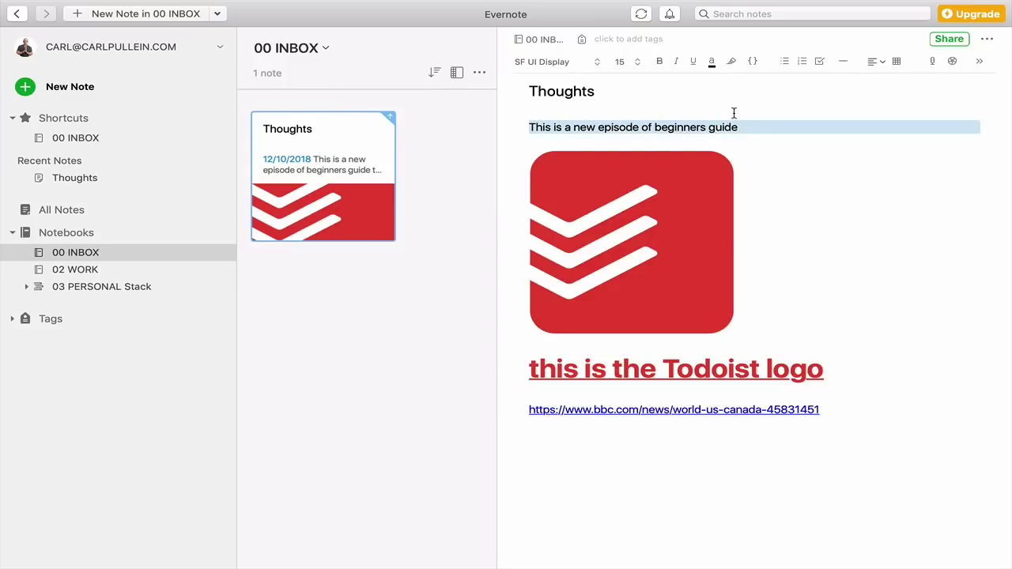
left_click(732, 61)
left_click(766, 177)
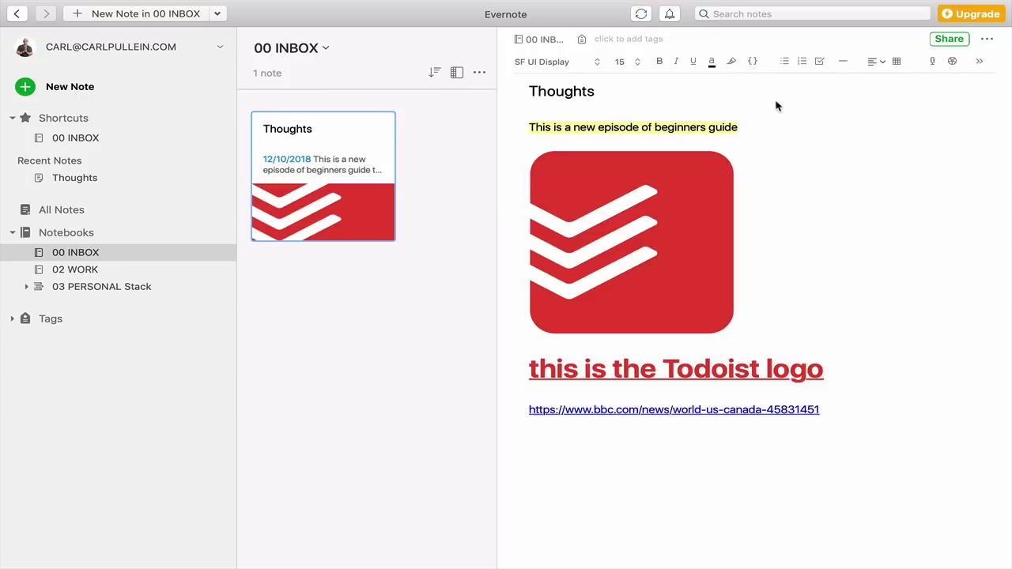
Add a bulleted list with the items "point 1" and "point 2" below the web link.
left_click(851, 396)
type("point 1 ")
type("point 2")
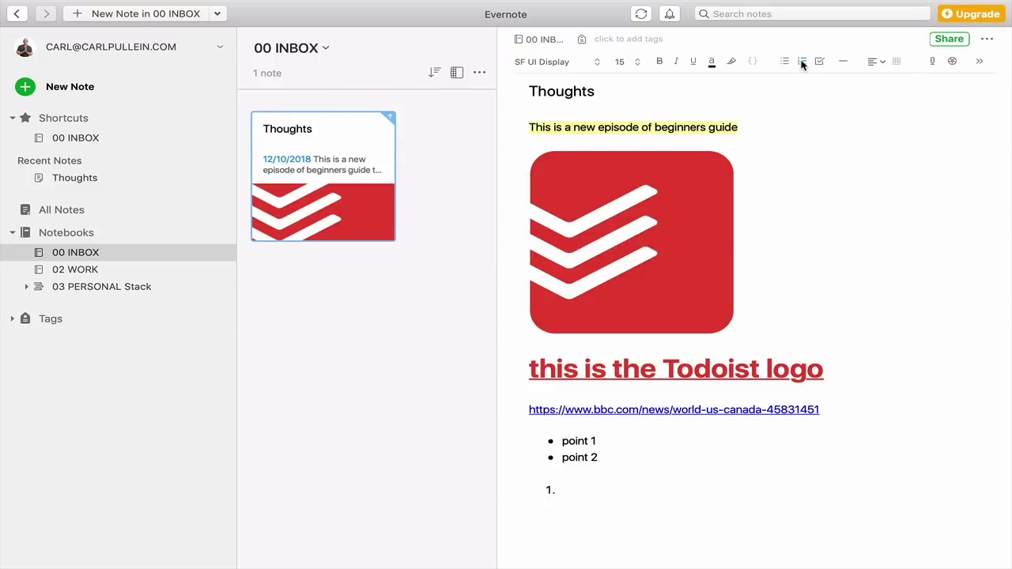
Add a numbered list below the bullets with two items, each reading "number".
type("numn")
type("er")
key("Return")
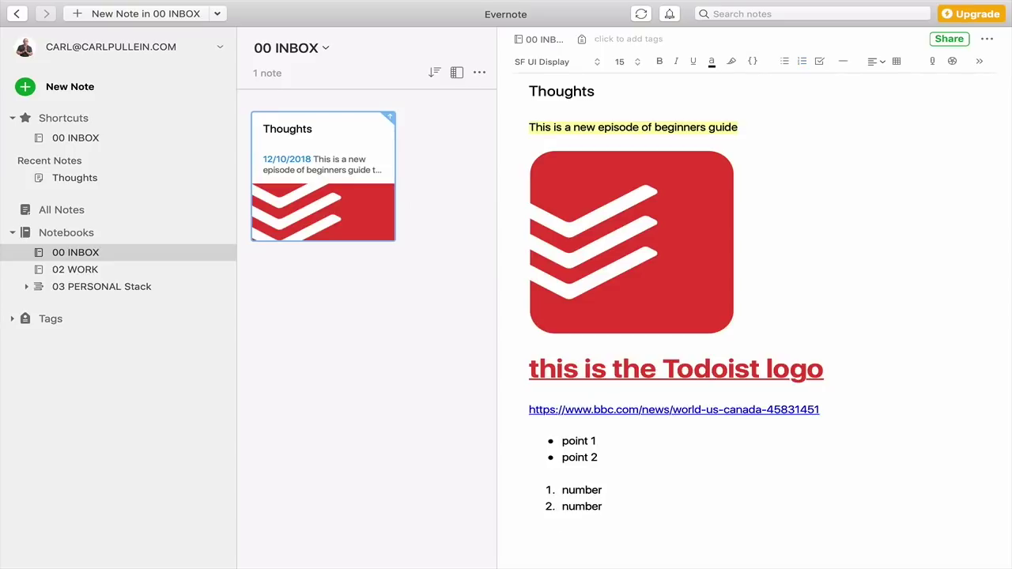
Add a checklist with "task 1" and "task 2" below the numbered list and tick both items.
left_click(819, 62)
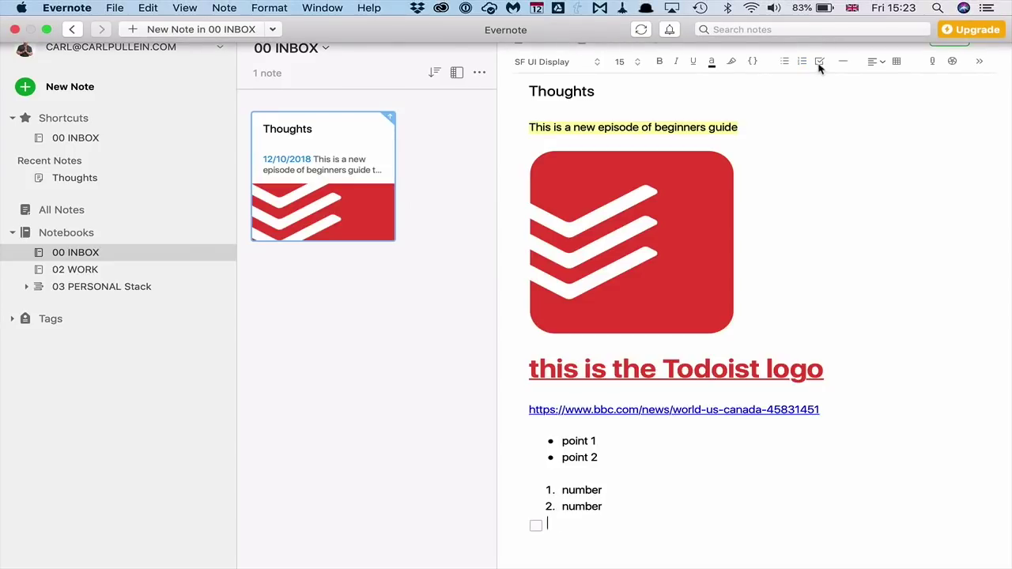
type("task")
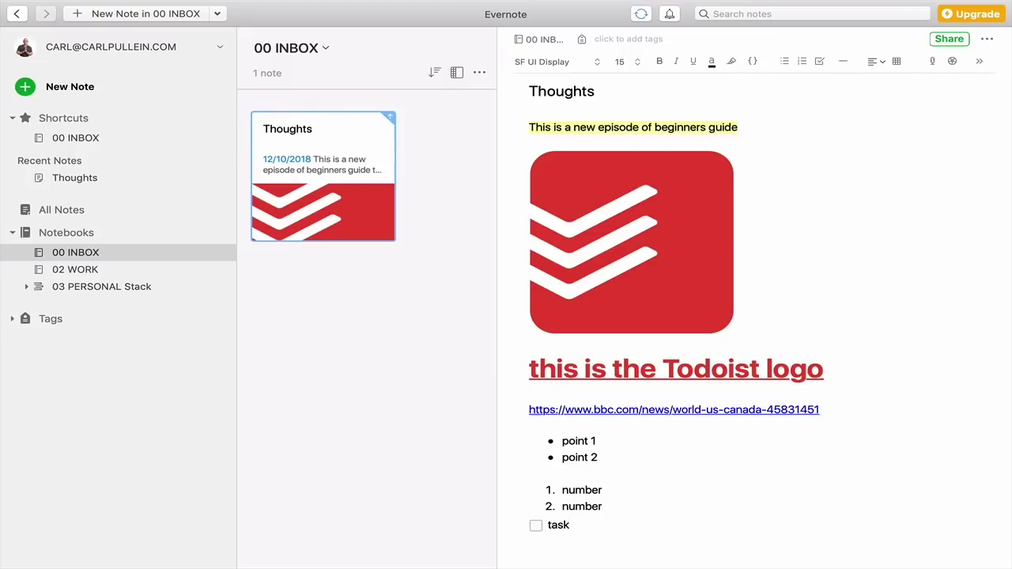
type(" 1")
key("Return")
type("task 2")
left_click(536, 538)
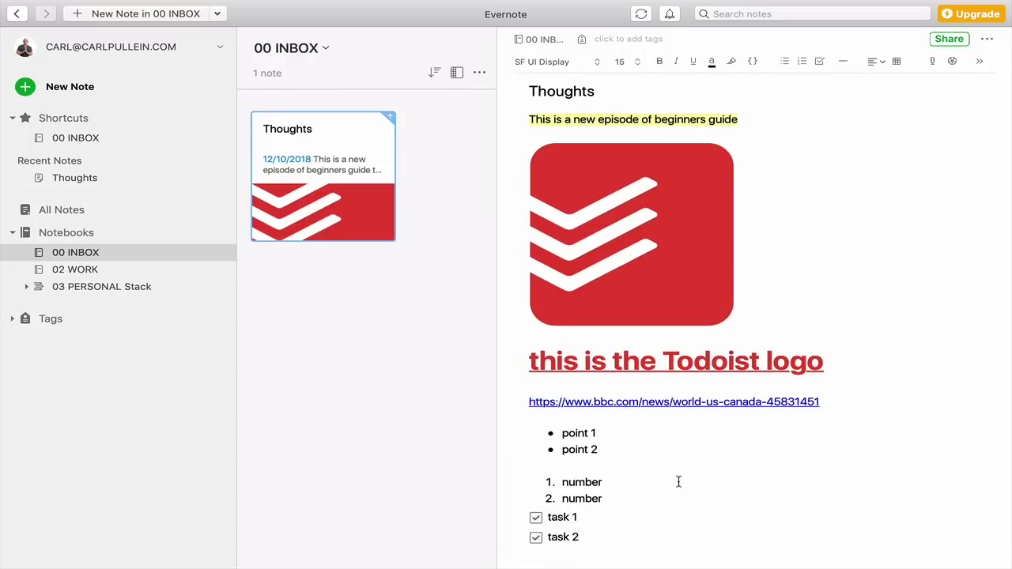
Insert a horizontal divider line between the Todoist logo caption and the BBC web link.
scroll(678, 482, "up", 1)
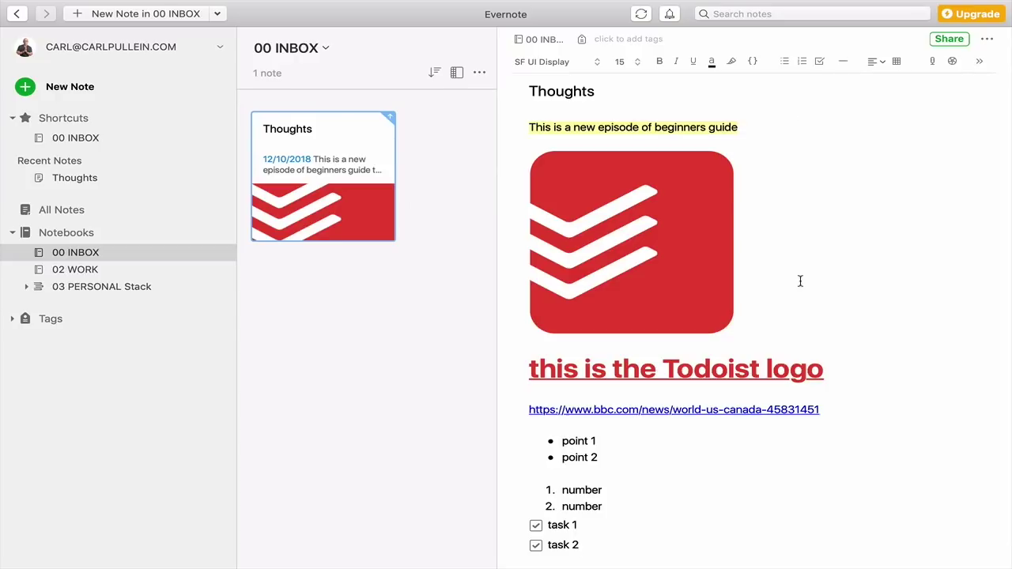
left_click(843, 371)
key("Return")
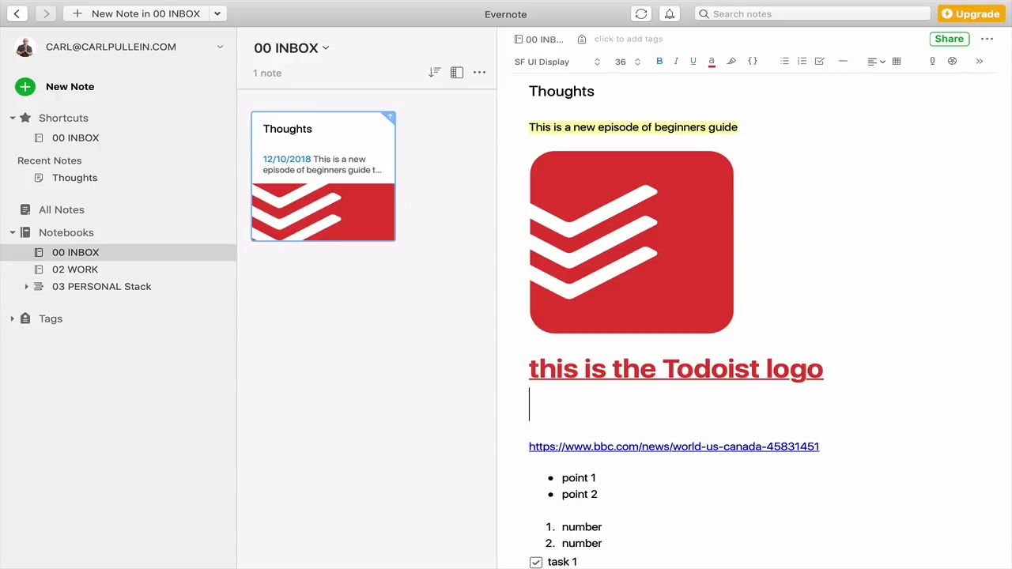
left_click(844, 61)
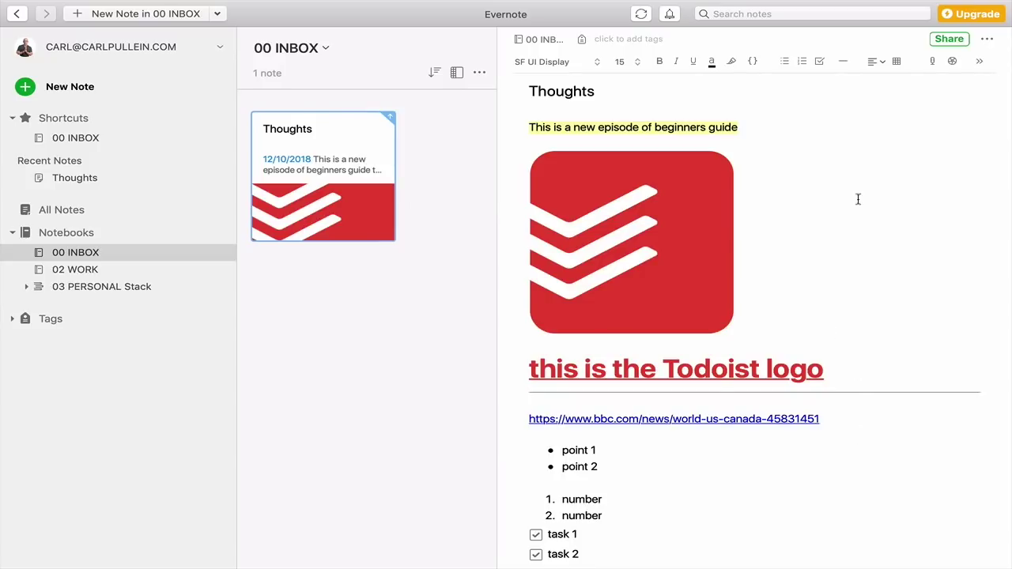
Examine the paragraph alignment options for the Todoist logo caption.
left_click(532, 372)
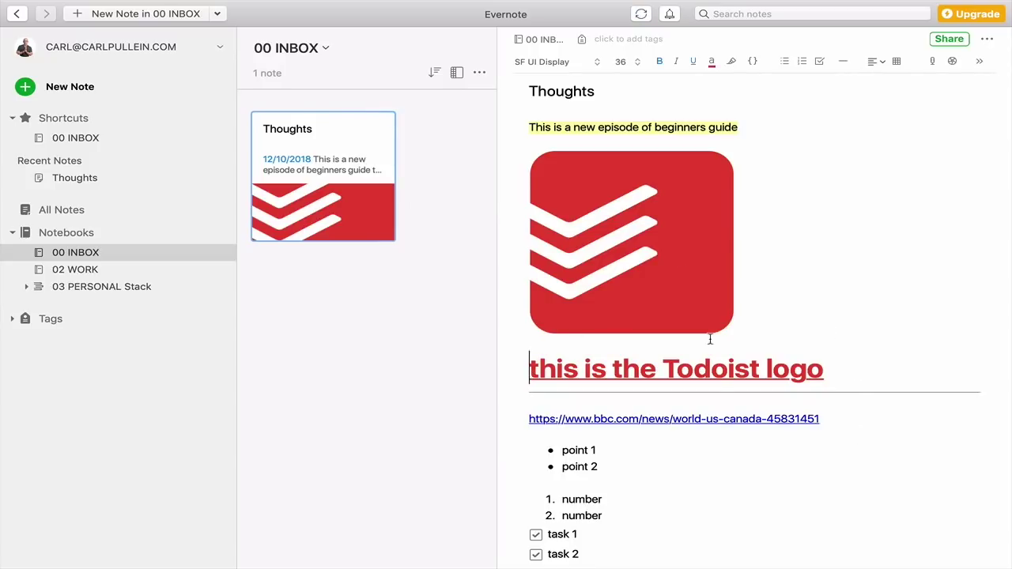
left_click(879, 62)
left_click(836, 103)
Open the file chooser for attaching a file to the note and cancel it.
left_click(979, 63)
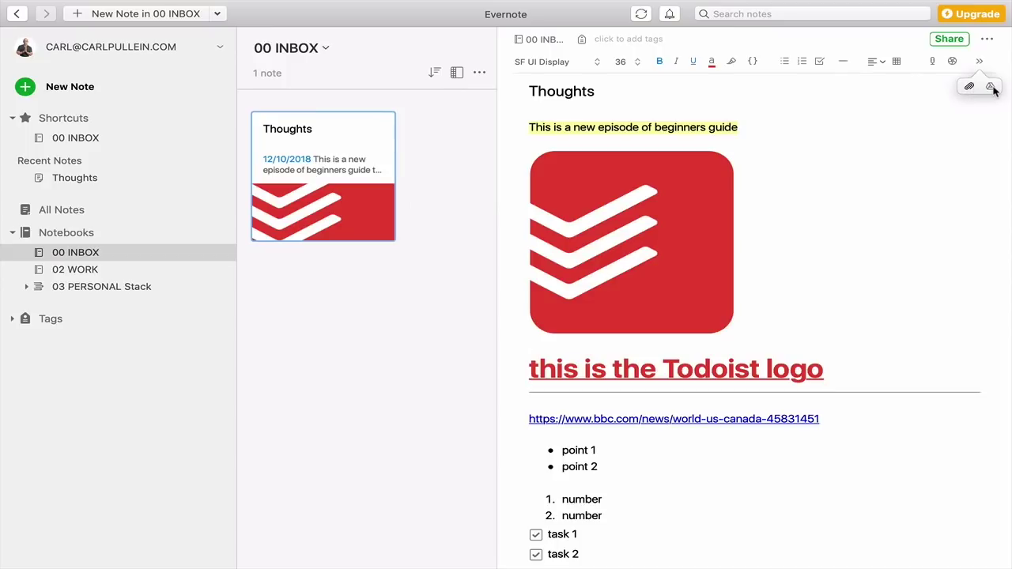
left_click(992, 89)
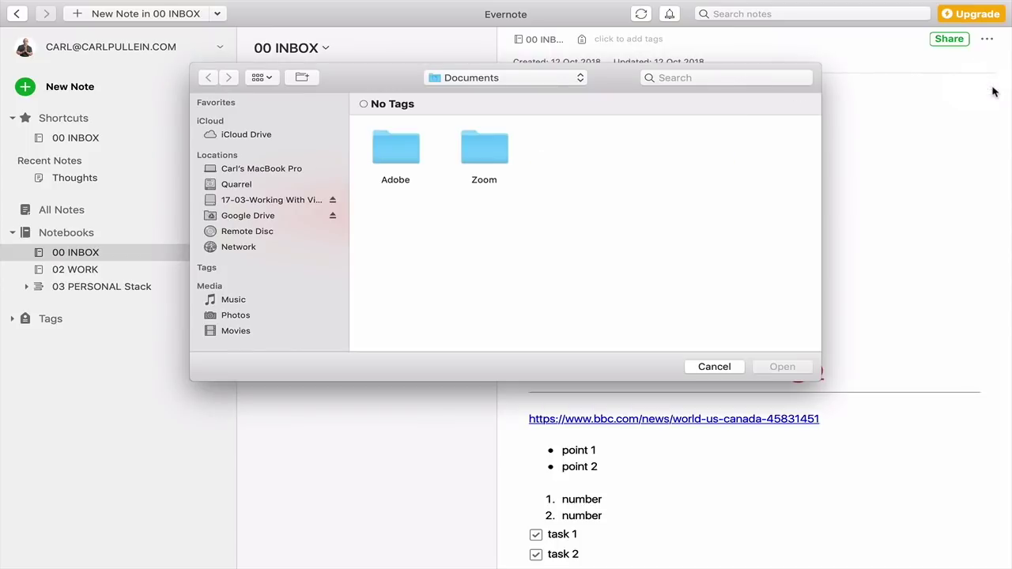
left_click(713, 368)
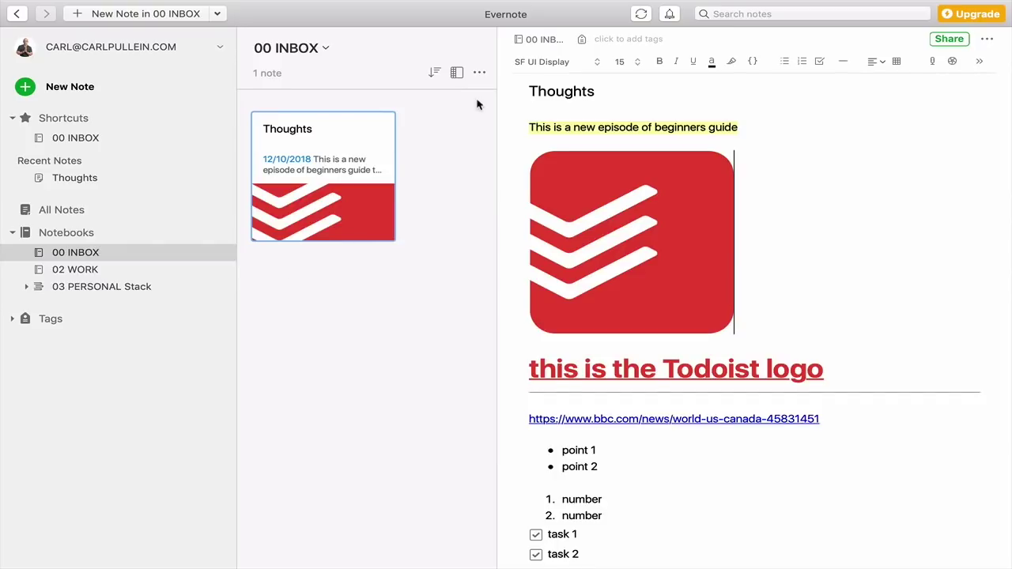
Dismiss the list of destination notebooks, then move the Thoughts note into the 02 WORK notebook directly and open that notebook.
left_click(553, 41)
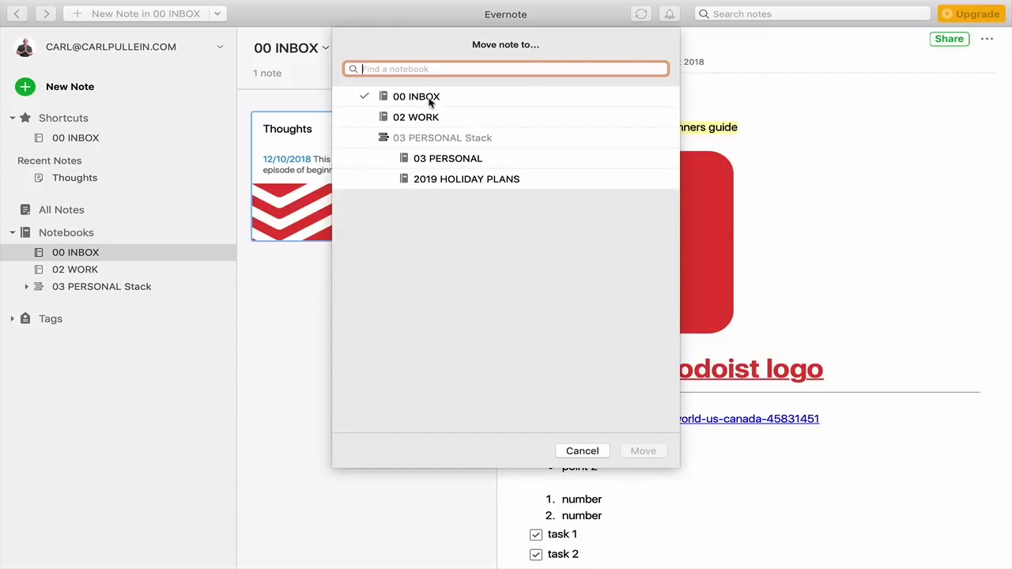
left_click(591, 452)
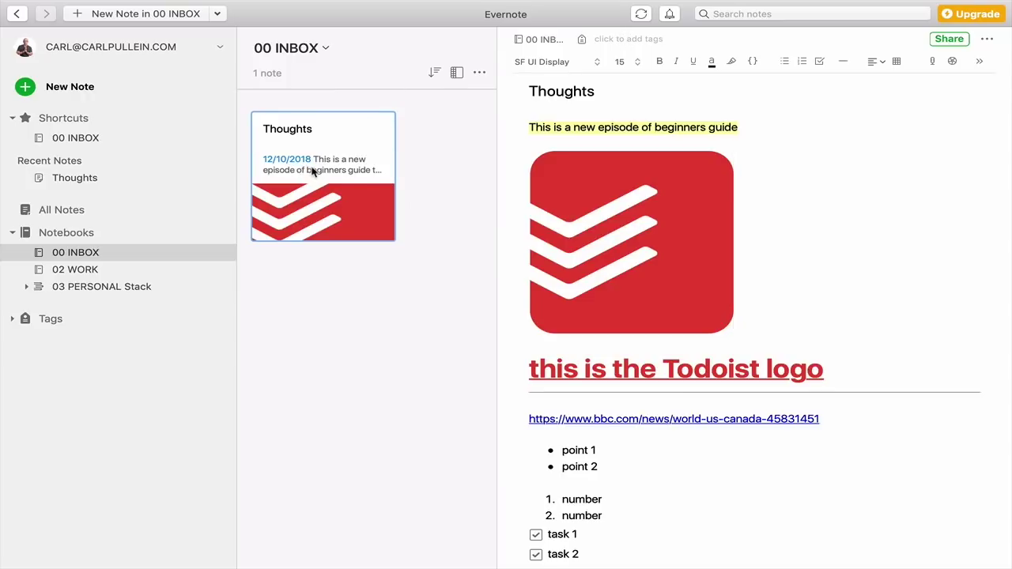
left_click_drag(322, 165, 89, 271)
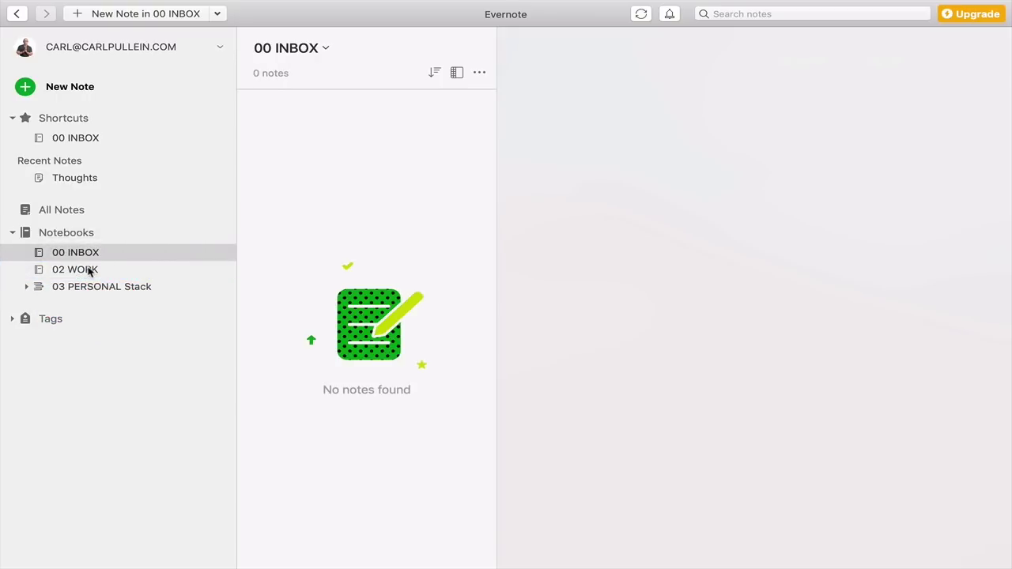
left_click(86, 270)
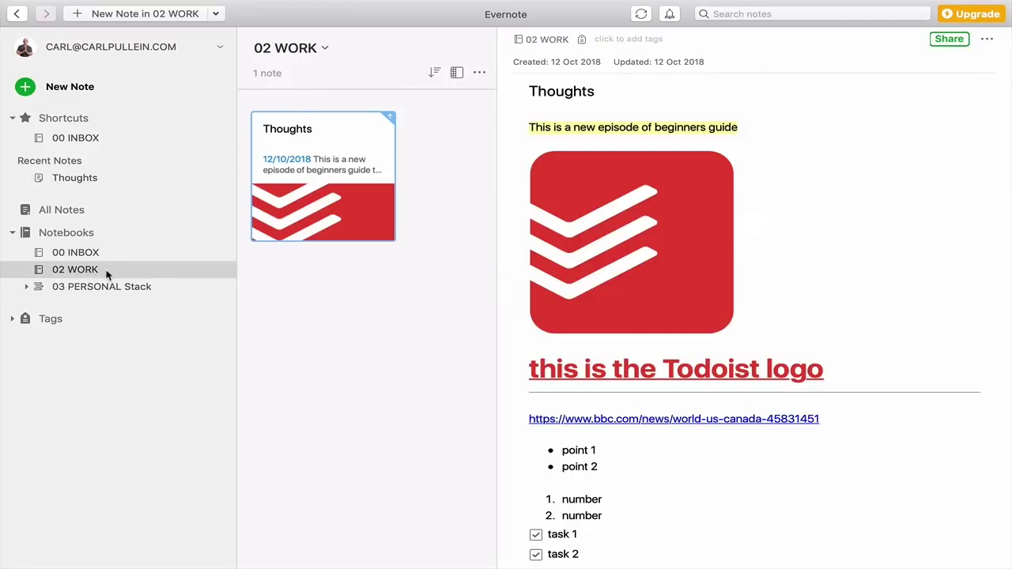
Move the Thoughts note from 02 WORK back into the 00 INBOX notebook and open the inbox.
left_click_drag(320, 166, 82, 253)
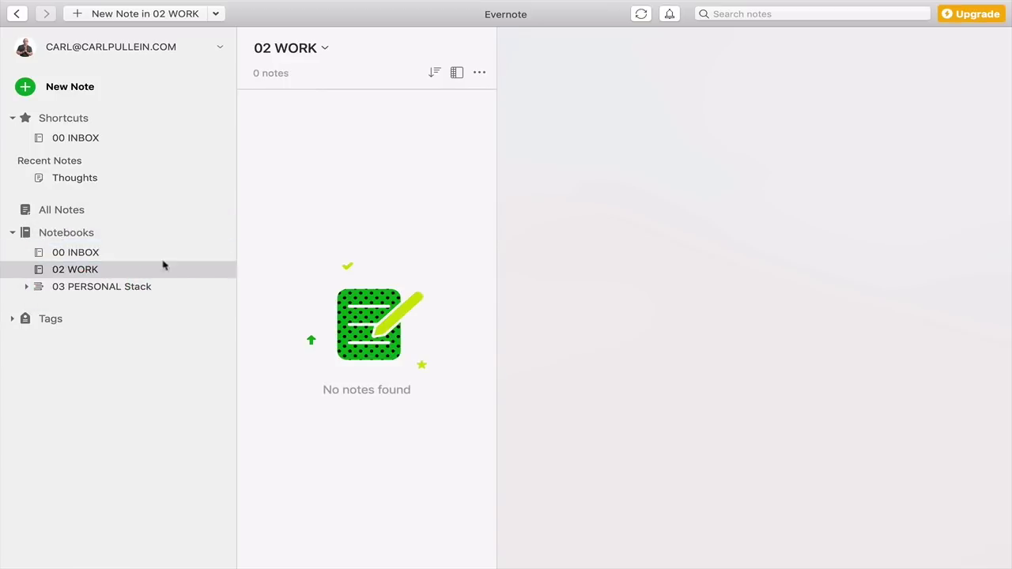
left_click(77, 254)
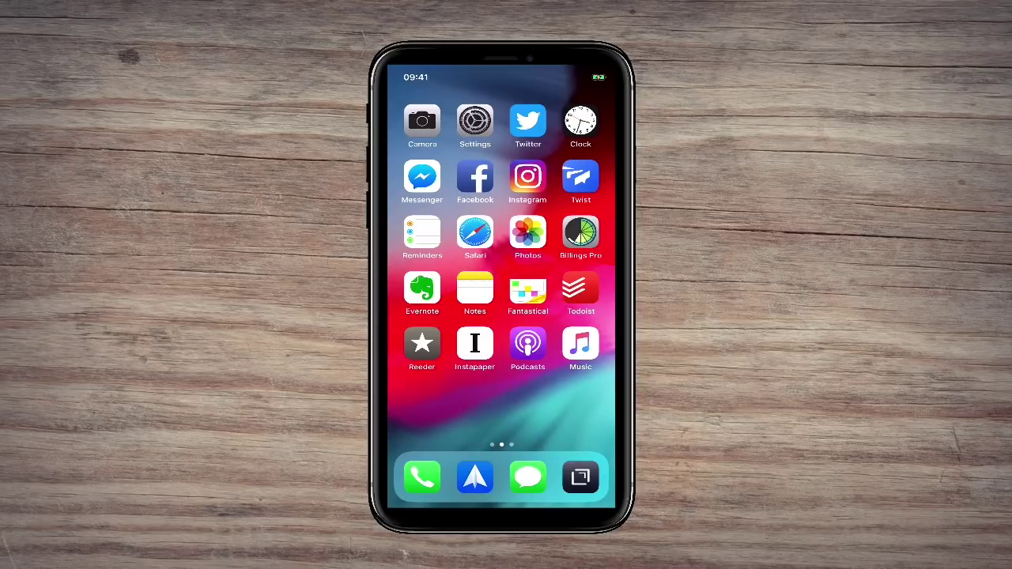
left_click(422, 289)
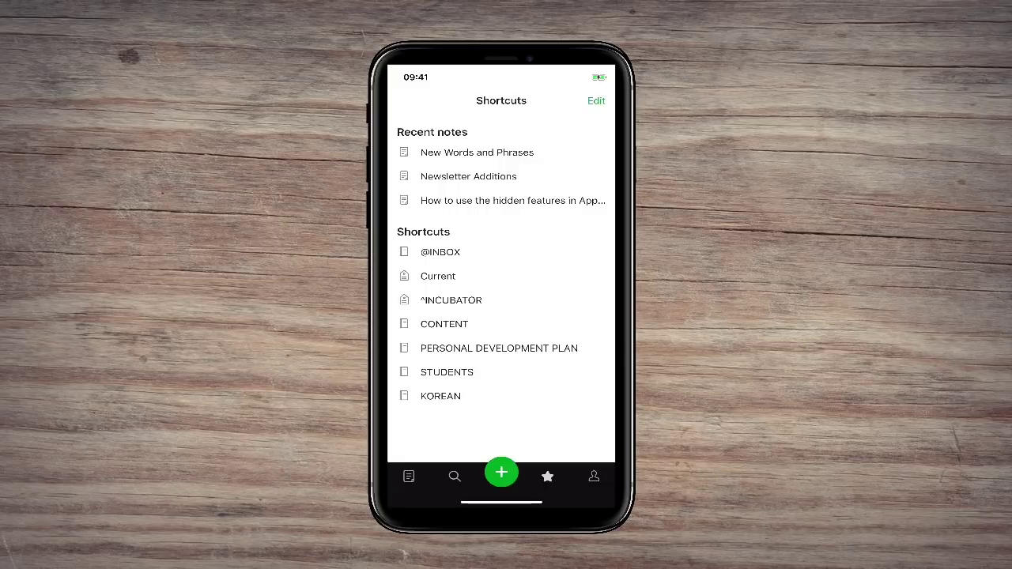
left_click(501, 473)
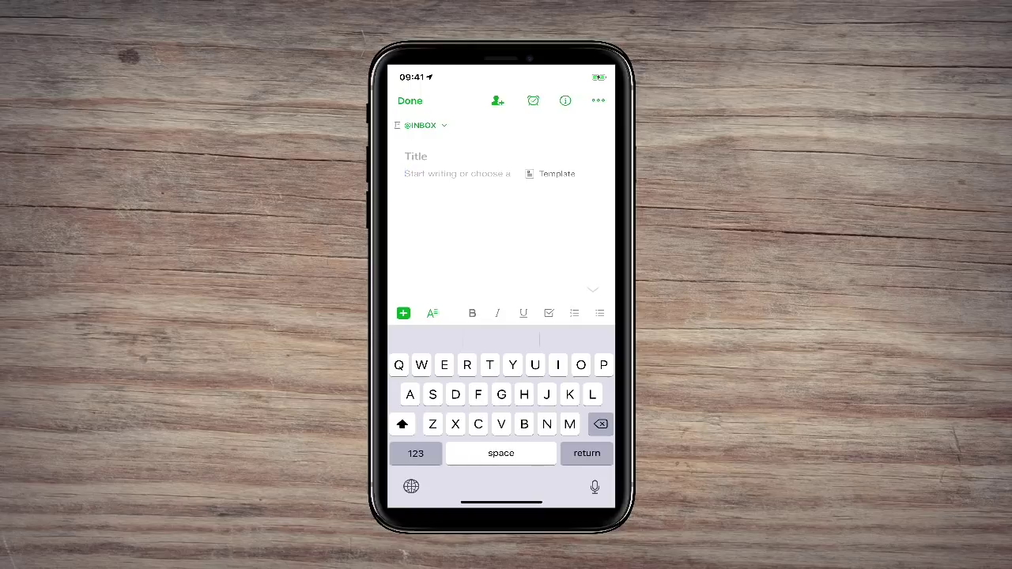
left_click(415, 156)
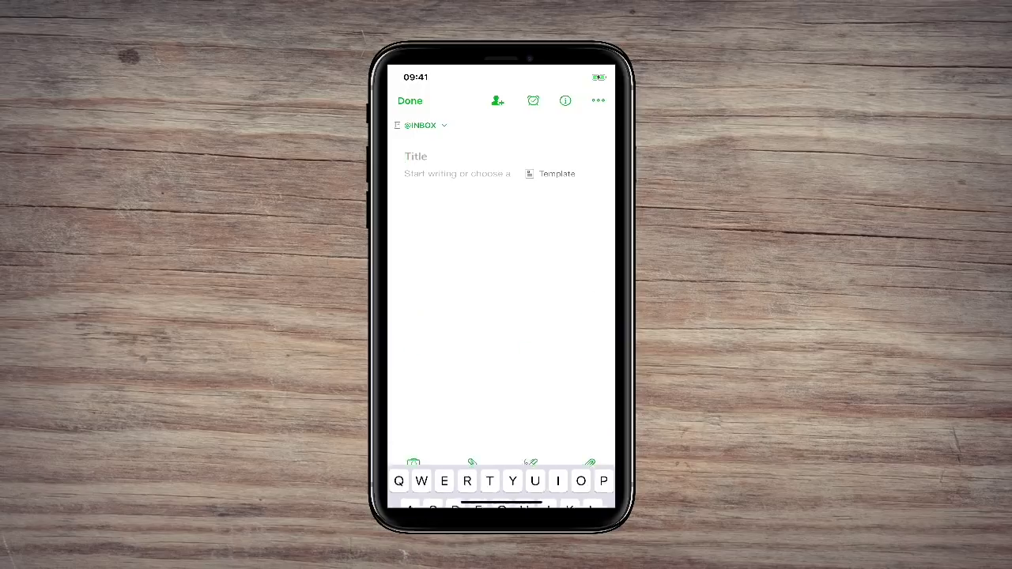
left_click(456, 173)
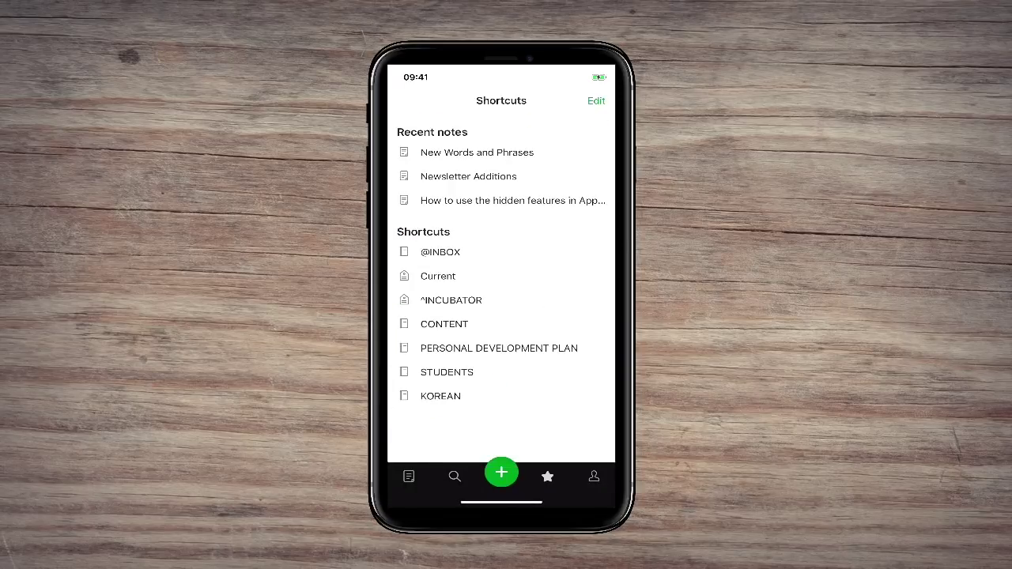
Start a new audio note directly from the quick-create choices, close it, and bring up the note-type choices again.
left_click_drag(501, 472, 465, 445)
left_click(410, 100)
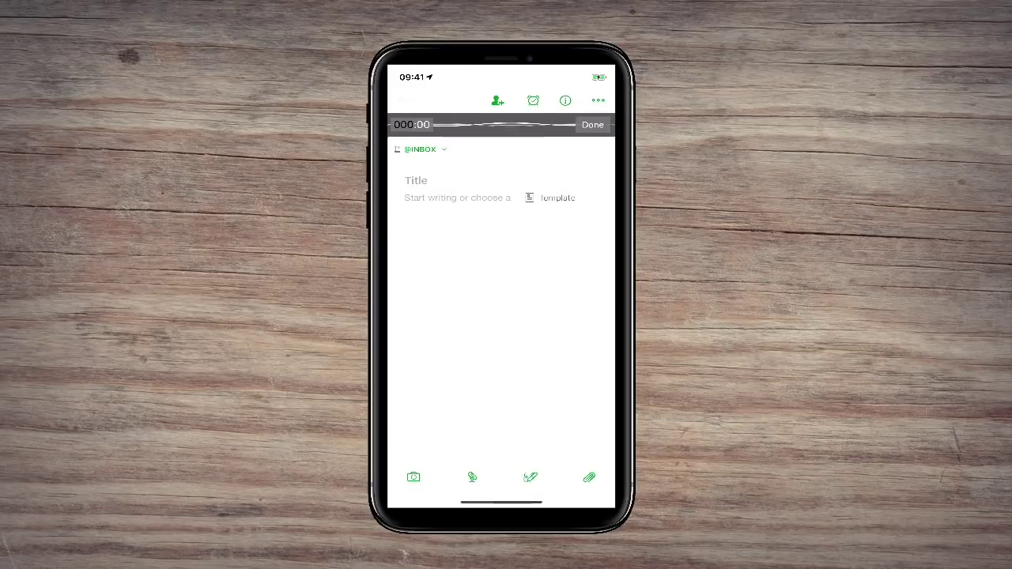
left_click(501, 473)
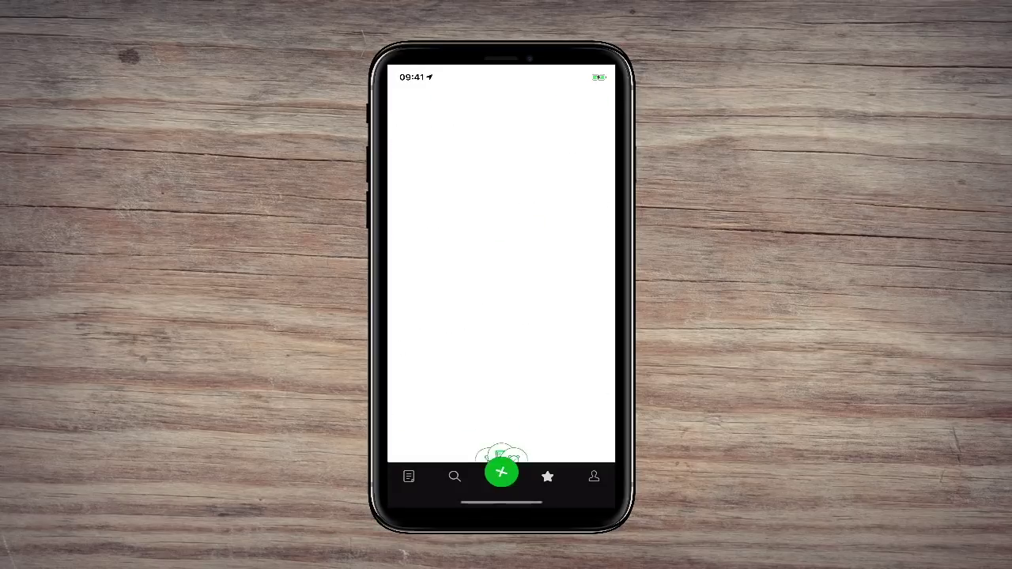